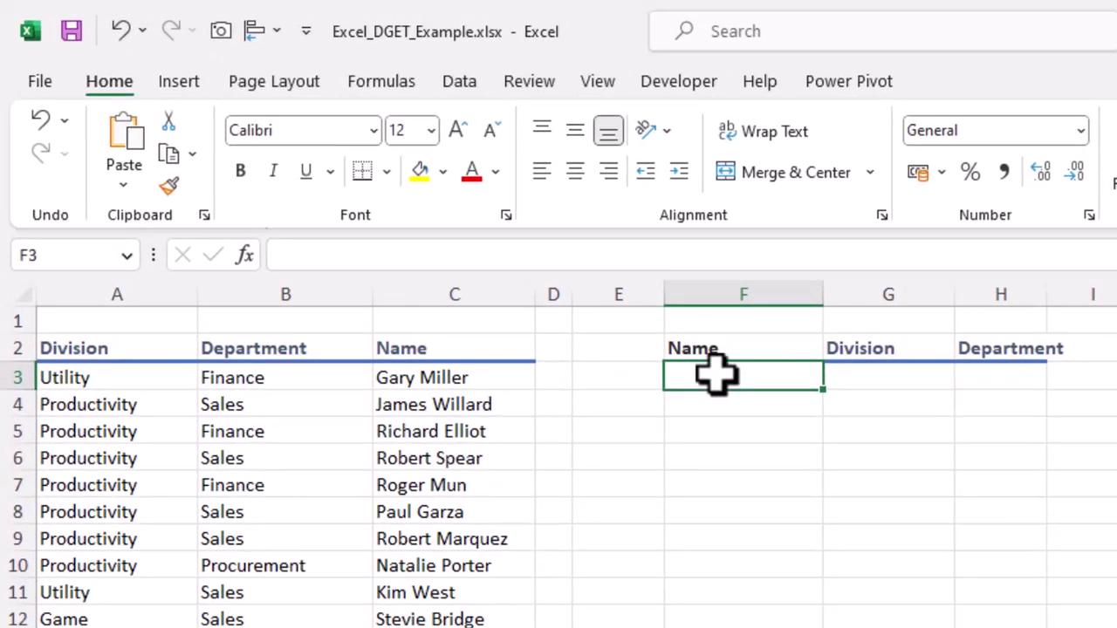
pyautogui.click(912, 375)
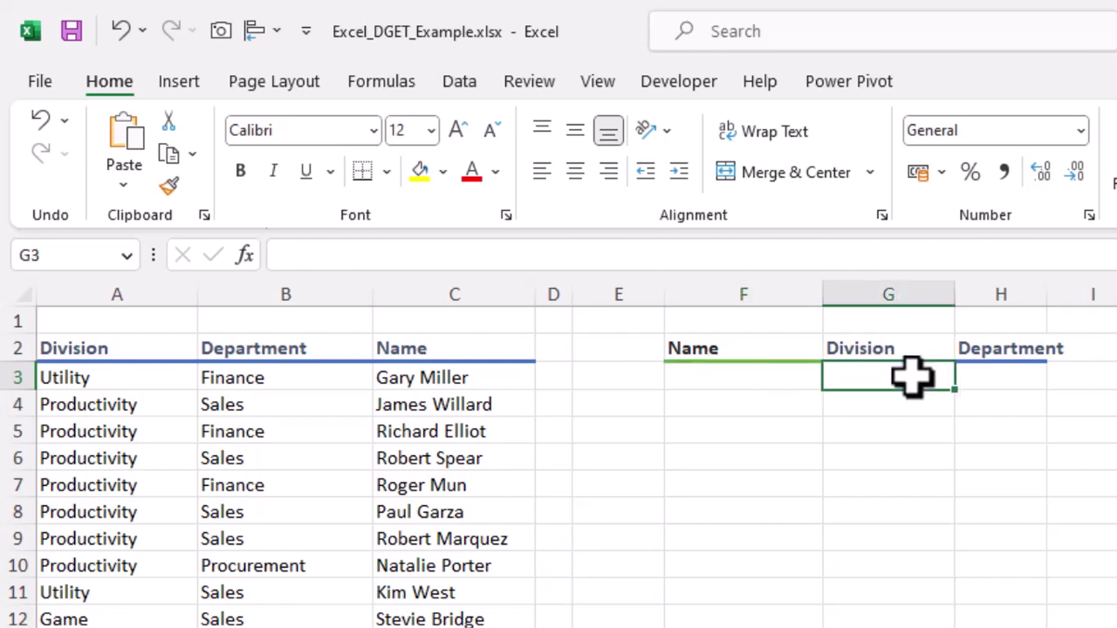
pyautogui.click(1015, 377)
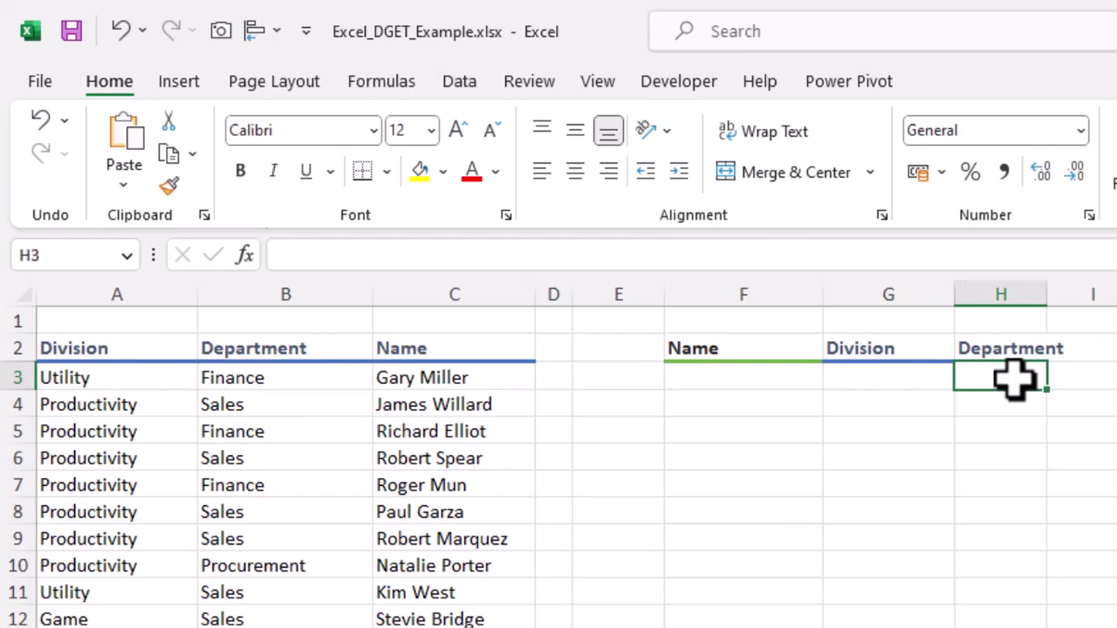
# - Open data validation for cell F3 under the Name heading and allow only List values
pyautogui.click(761, 378)
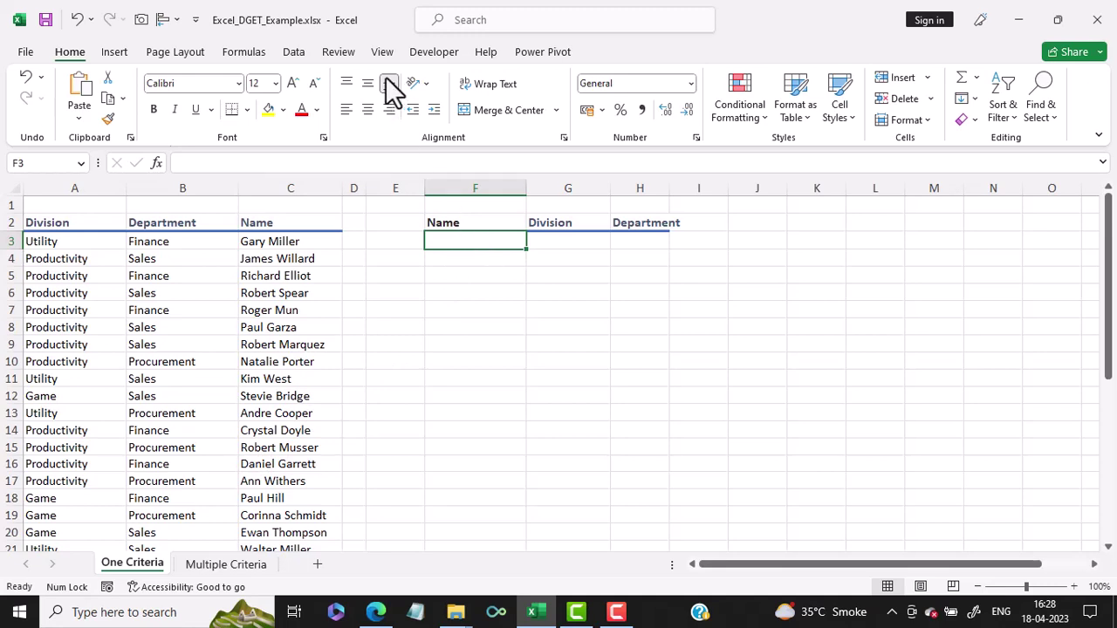
pyautogui.click(293, 54)
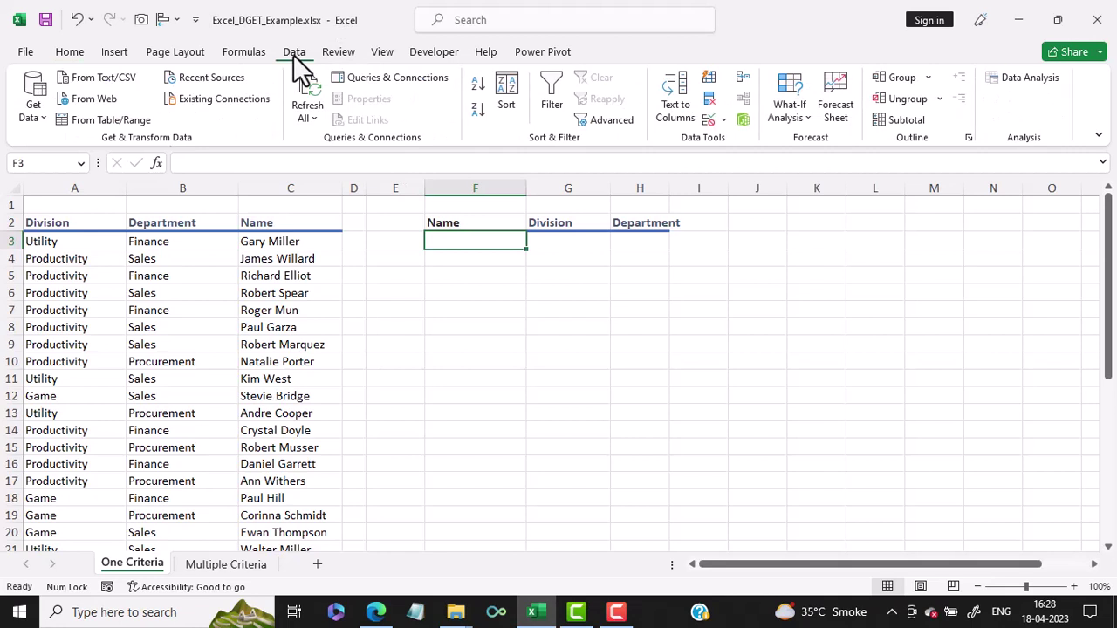
pyautogui.click(722, 122)
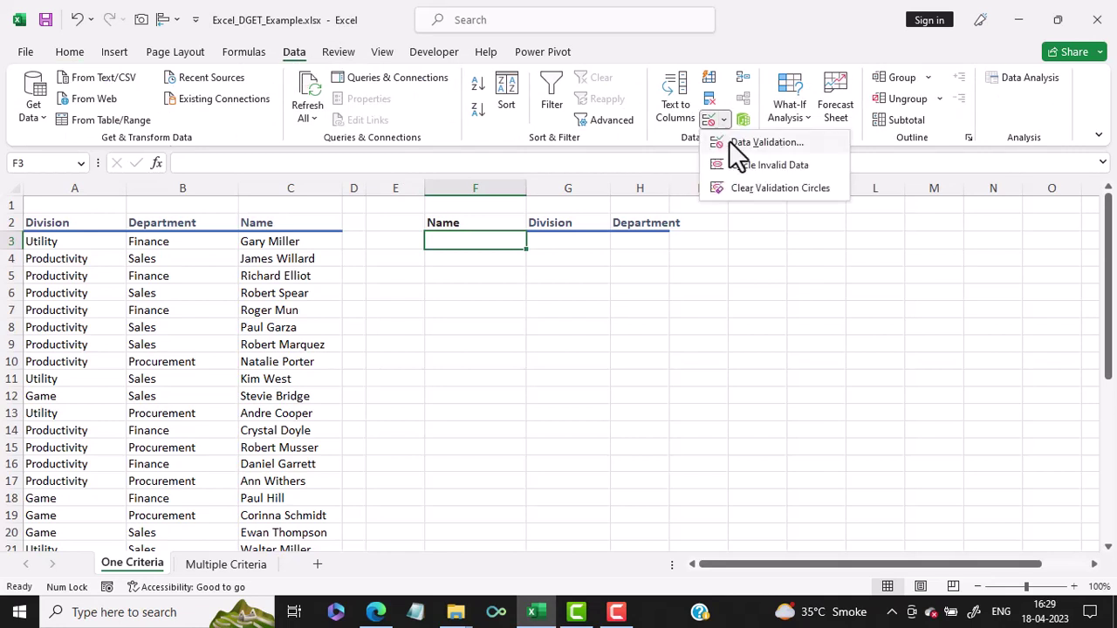
pyautogui.click(737, 144)
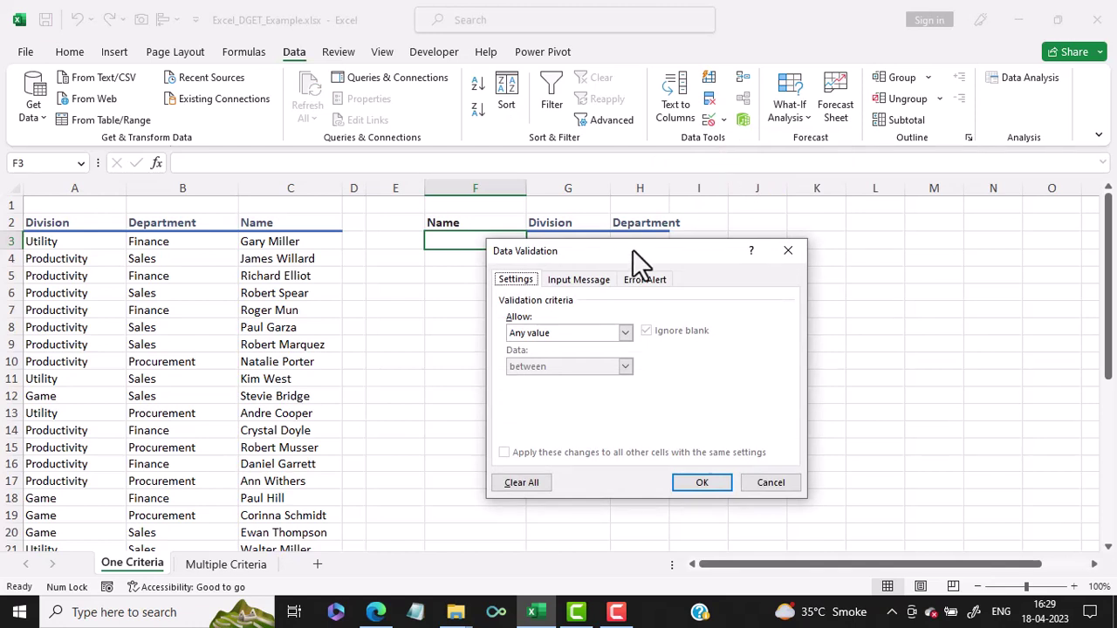
pyautogui.click(572, 334)
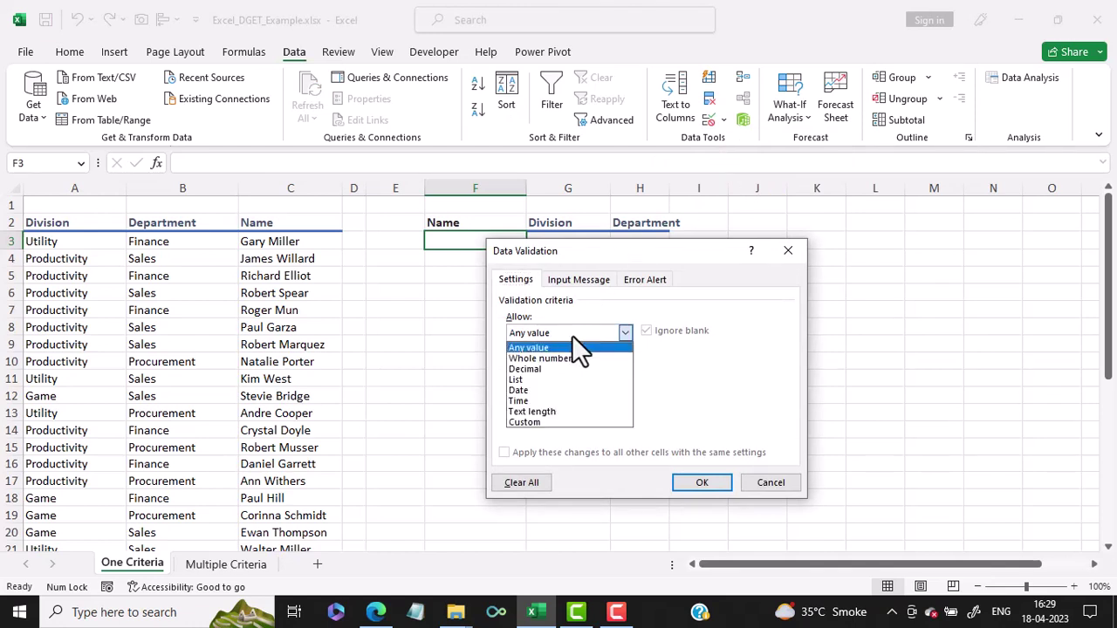
pyautogui.click(545, 378)
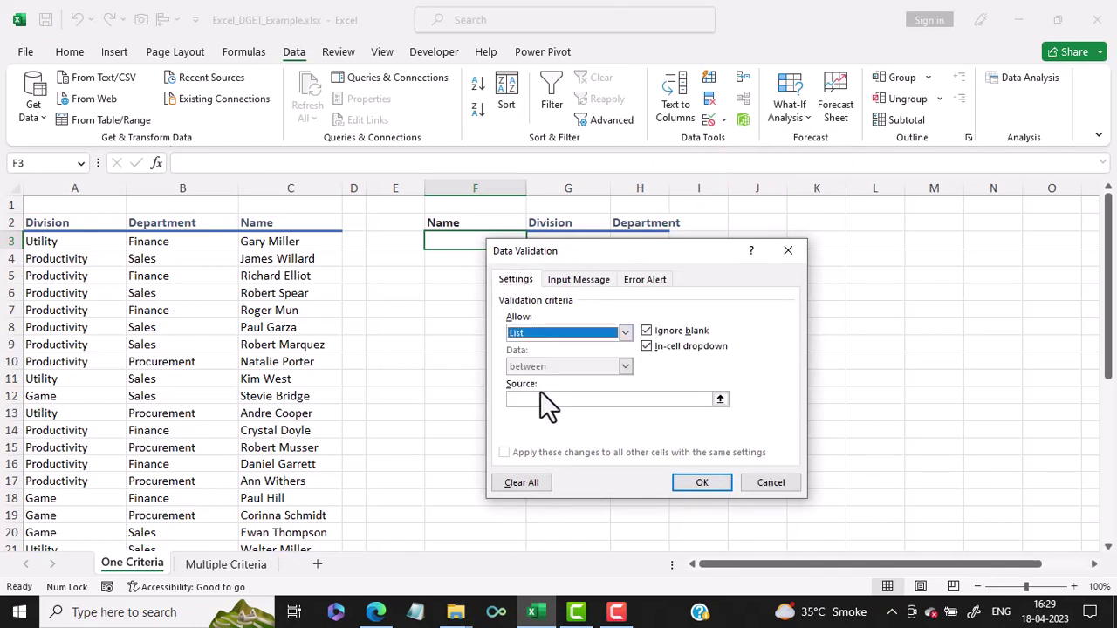
# - Set the validation source to the sorted names in =$Q$2:$Q$32 and apply the rule
pyautogui.click(536, 399)
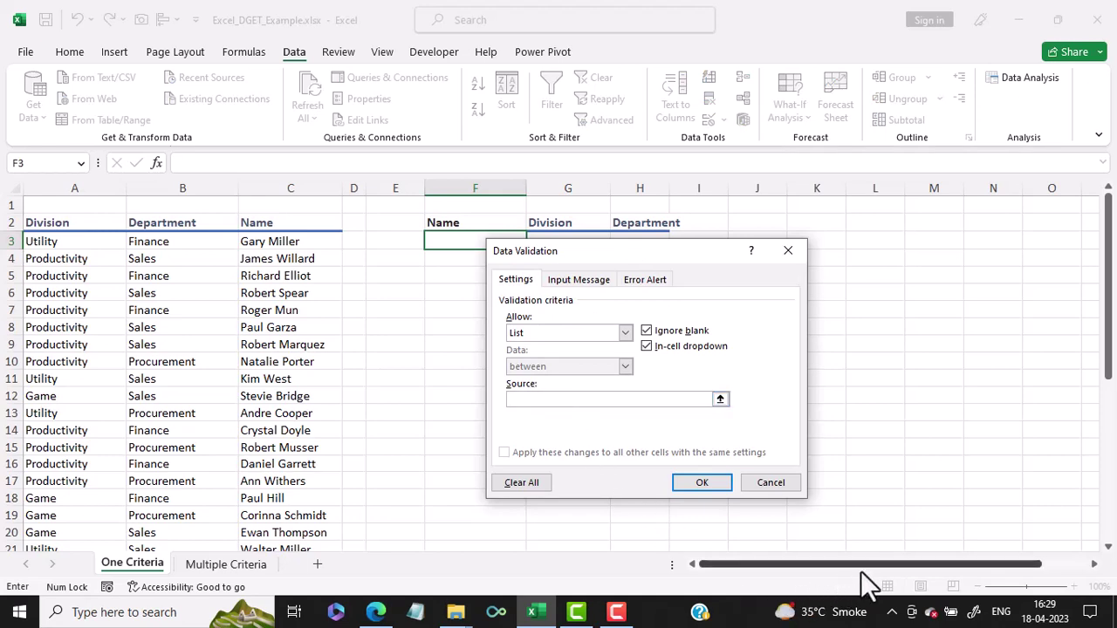
pyautogui.moveTo(864, 569); pyautogui.dragTo(918, 568)
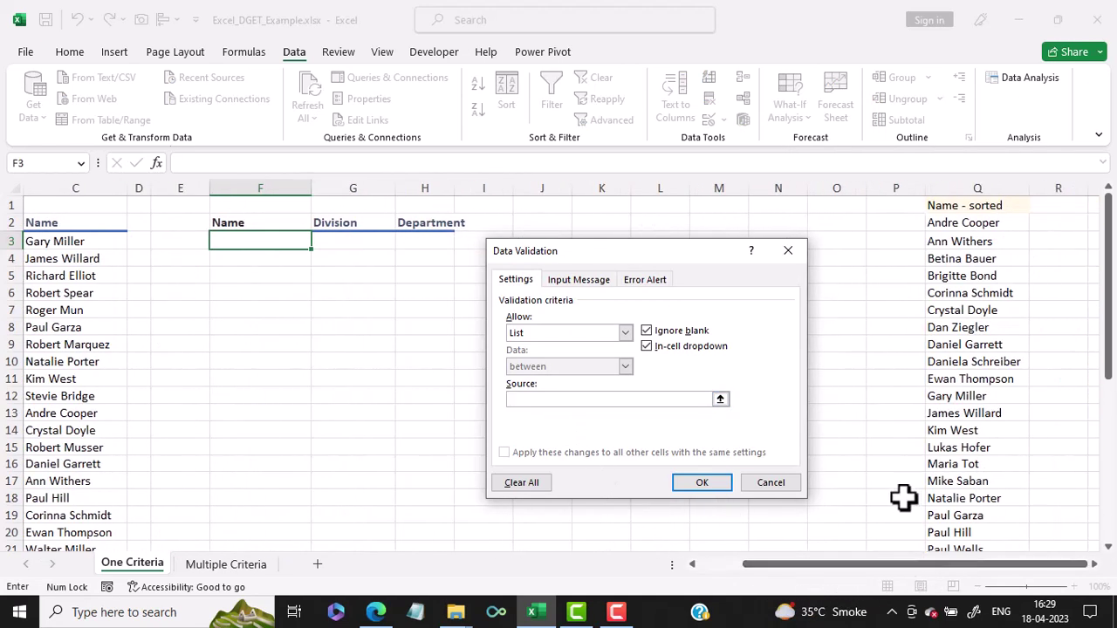
pyautogui.click(978, 225)
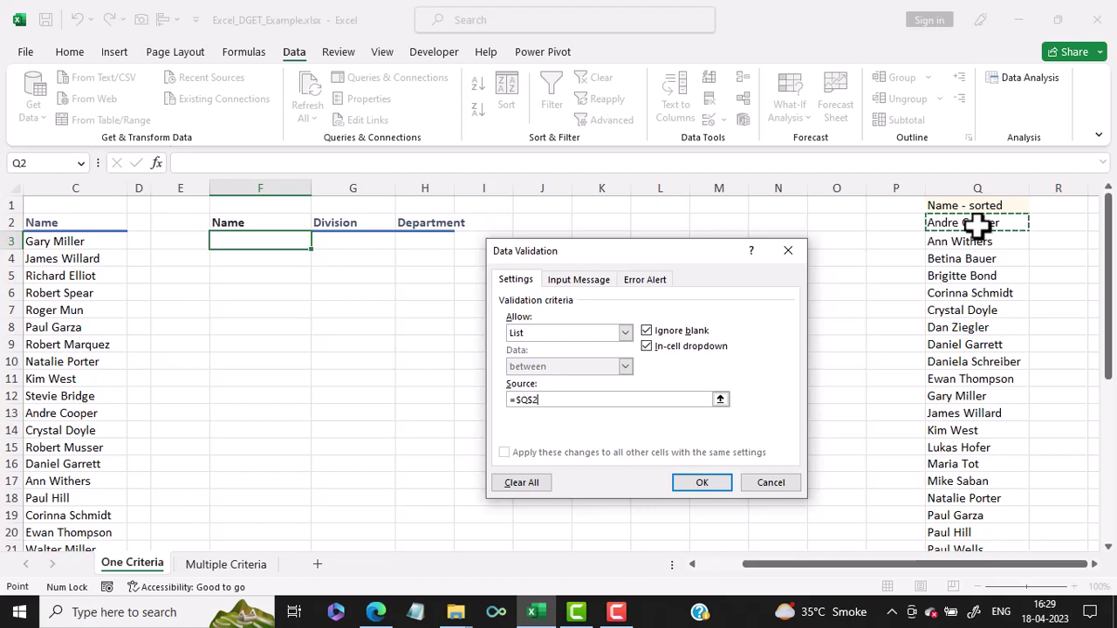
pyautogui.hotkey('ctrl', 'shift', 'Down')
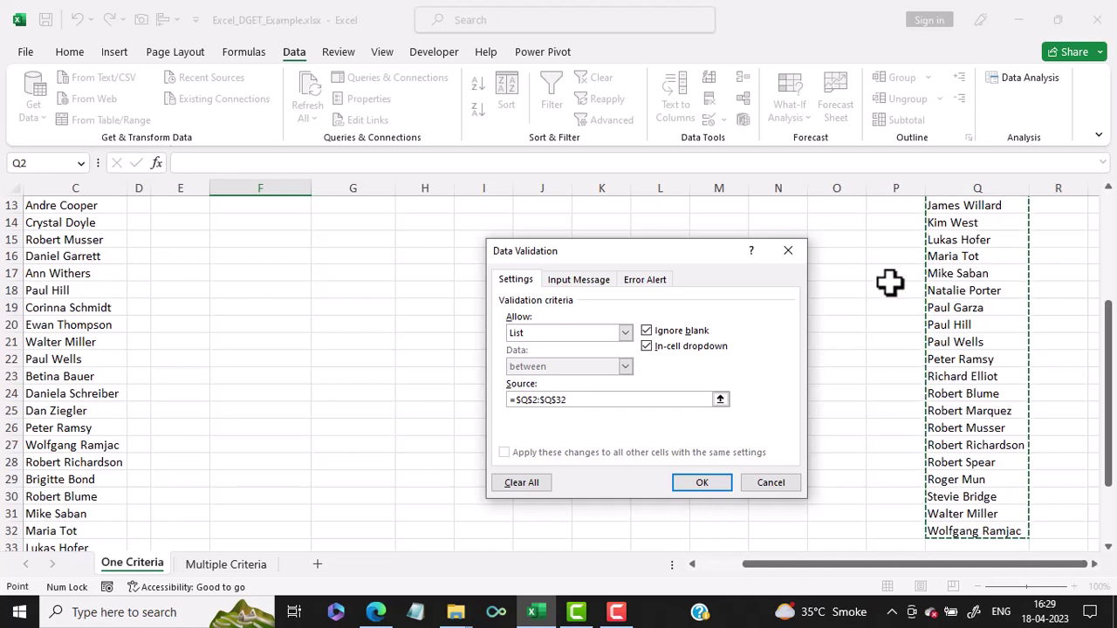
pyautogui.click(723, 486)
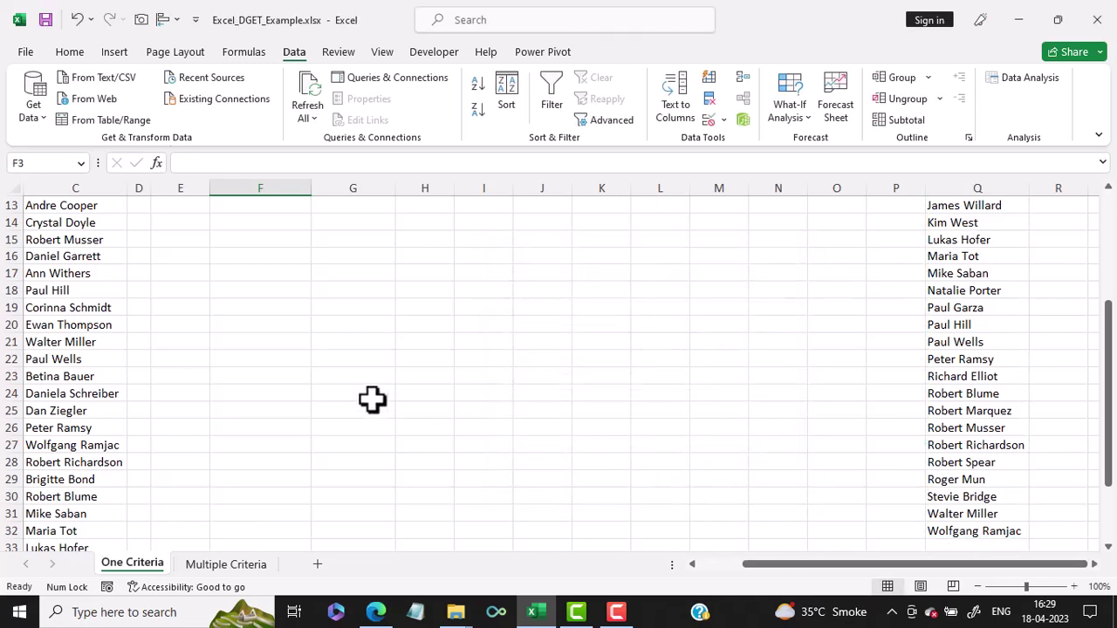
# - Choose the second name from the dropdown list in cell F3
pyautogui.scroll(2, 252, 375)
pyautogui.scroll(2, 251, 375)
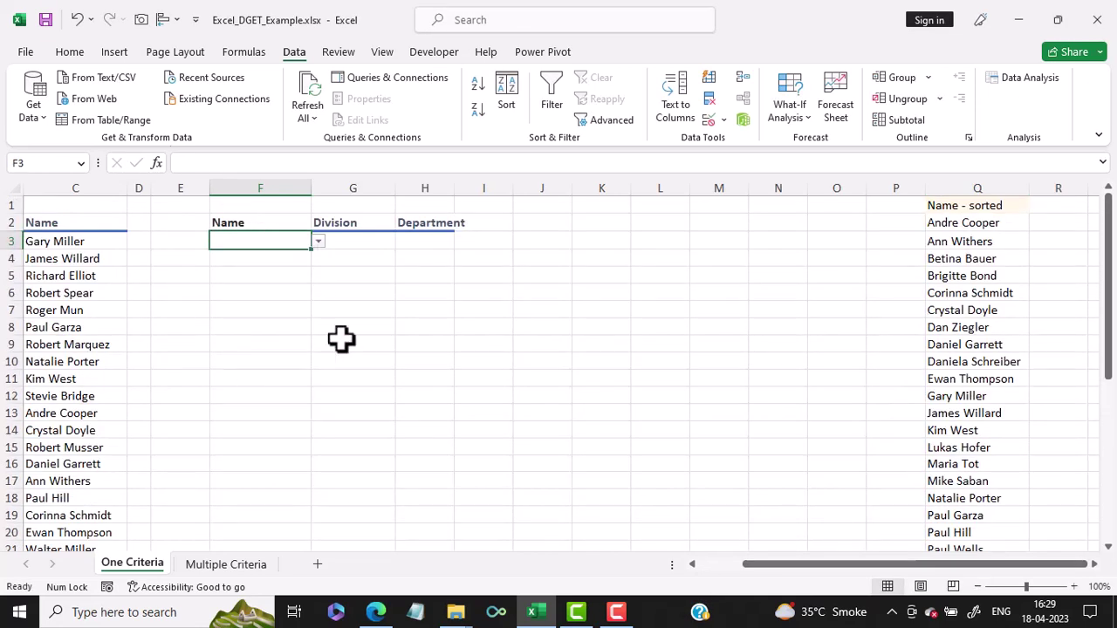
pyautogui.moveTo(762, 569); pyautogui.dragTo(663, 573)
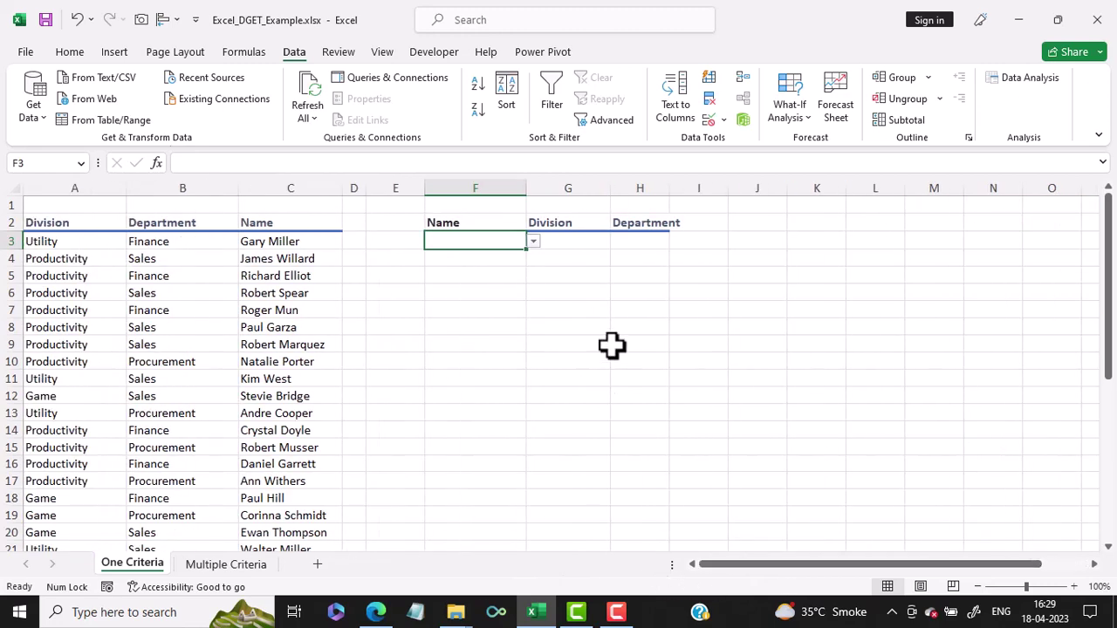
pyautogui.click(534, 239)
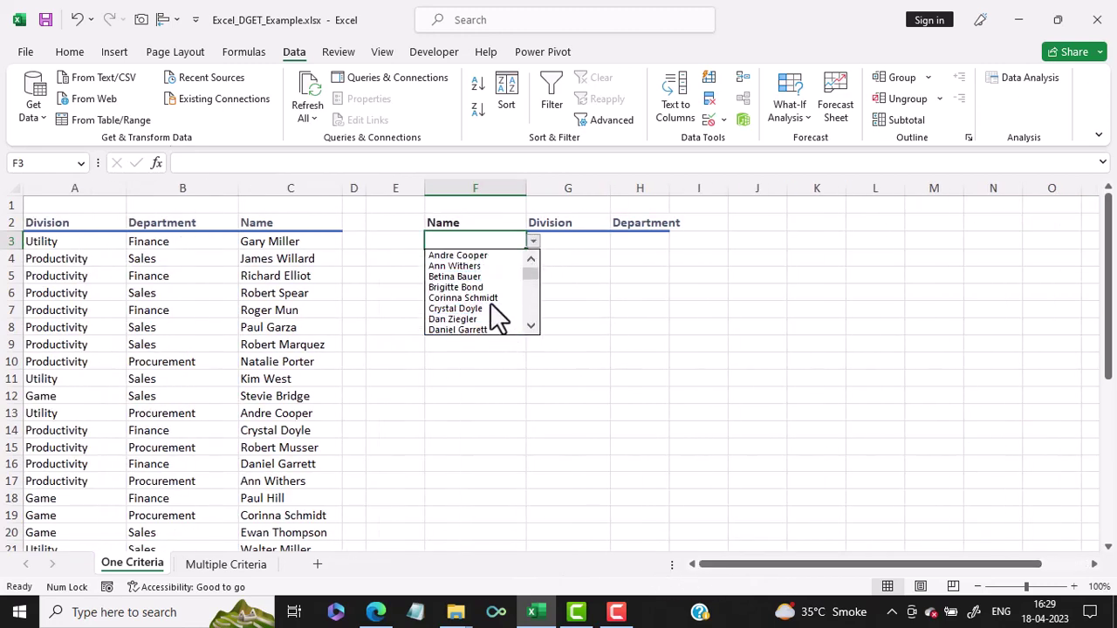
pyautogui.click(481, 265)
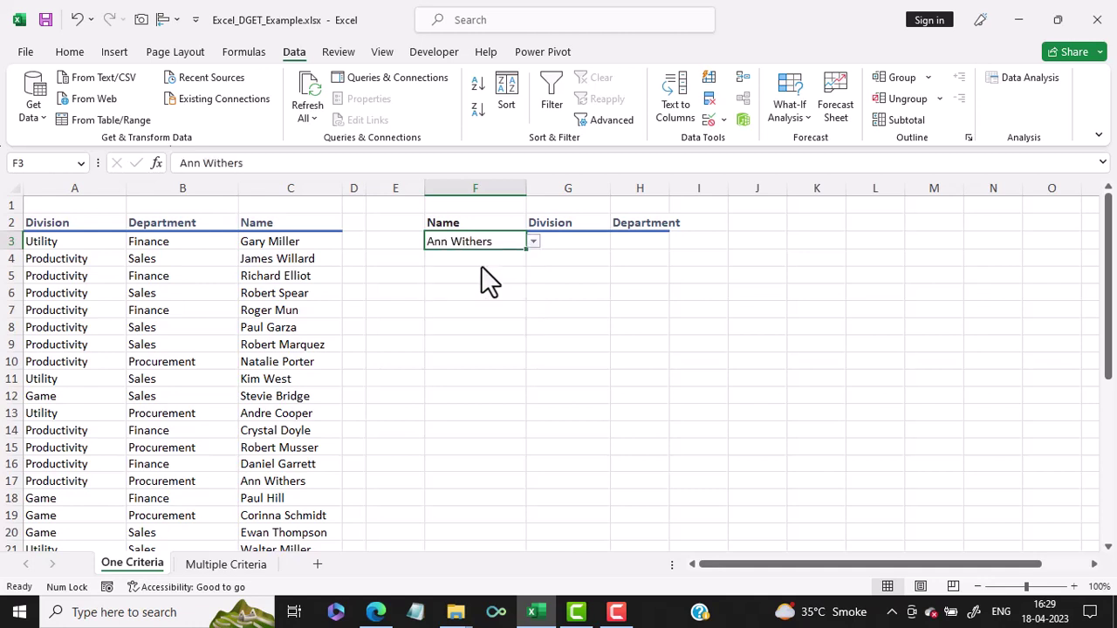
# - Find the chosen person's record in the table and fill A17:C17 with light green
pyautogui.moveTo(775, 569); pyautogui.dragTo(709, 565)
pyautogui.scroll(-2, 305, 424)
pyautogui.scroll(-4, 305, 423)
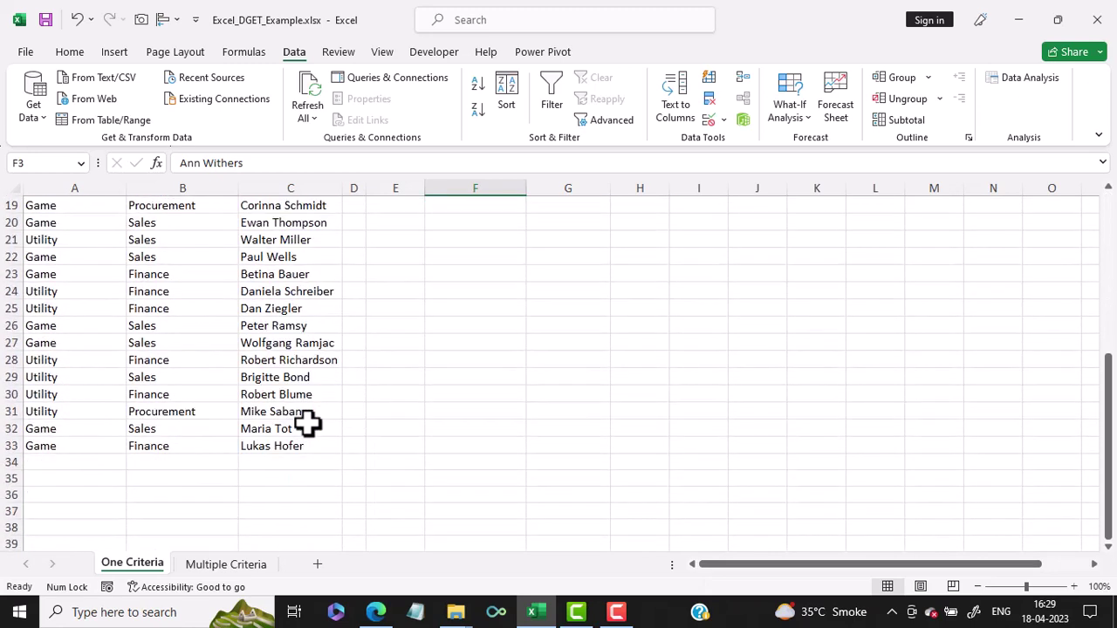
pyautogui.scroll(4, 307, 424)
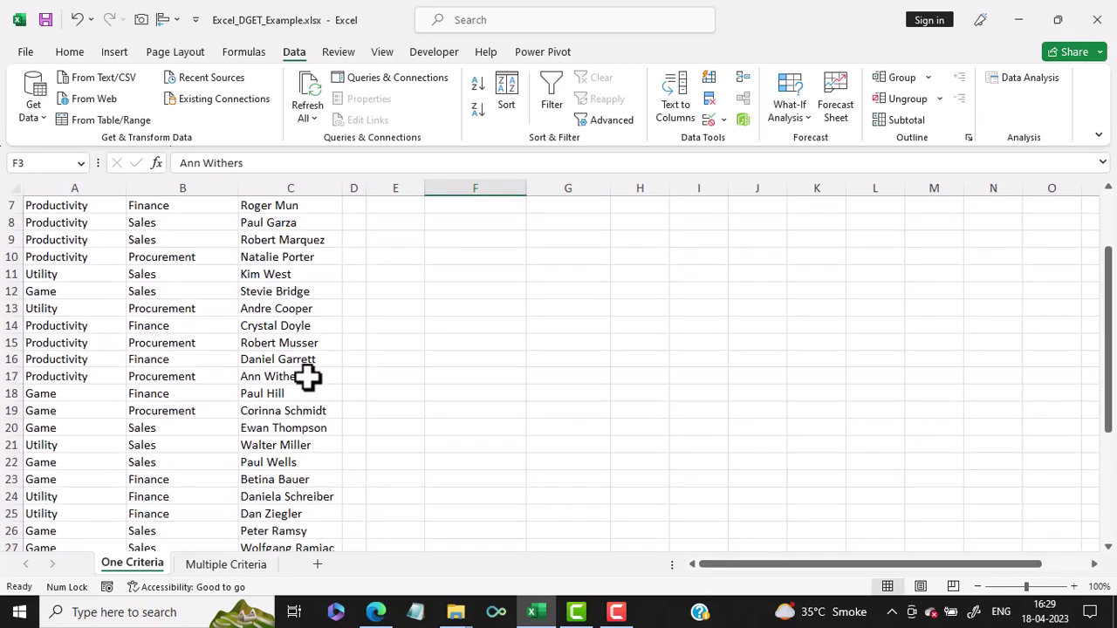
pyautogui.click(288, 376)
pyautogui.moveTo(288, 376); pyautogui.dragTo(49, 373)
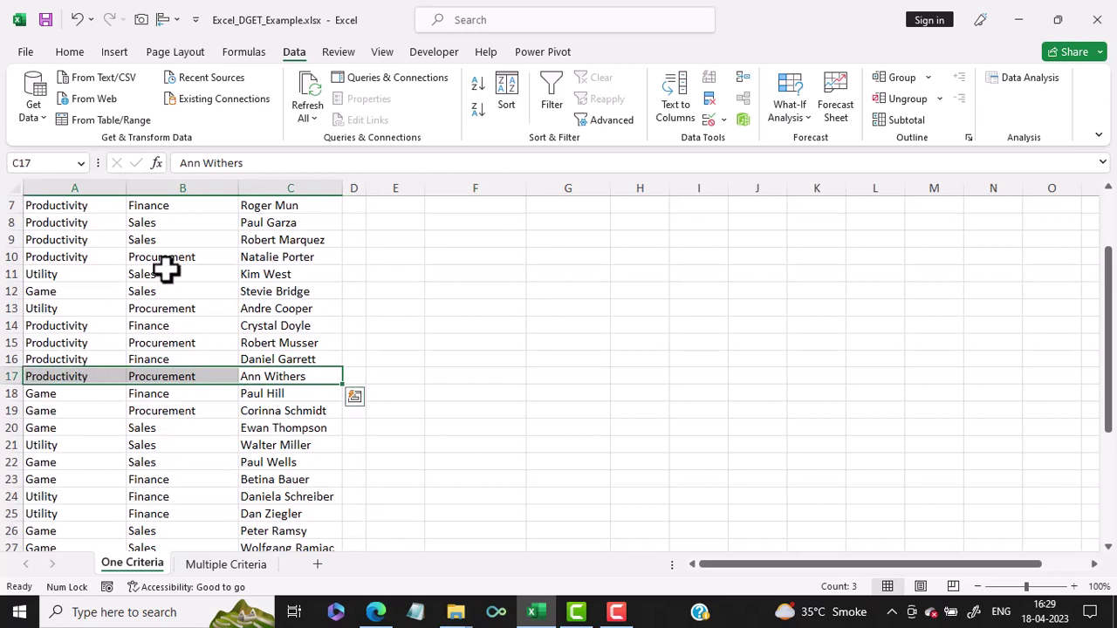
pyautogui.scroll(2, 165, 270)
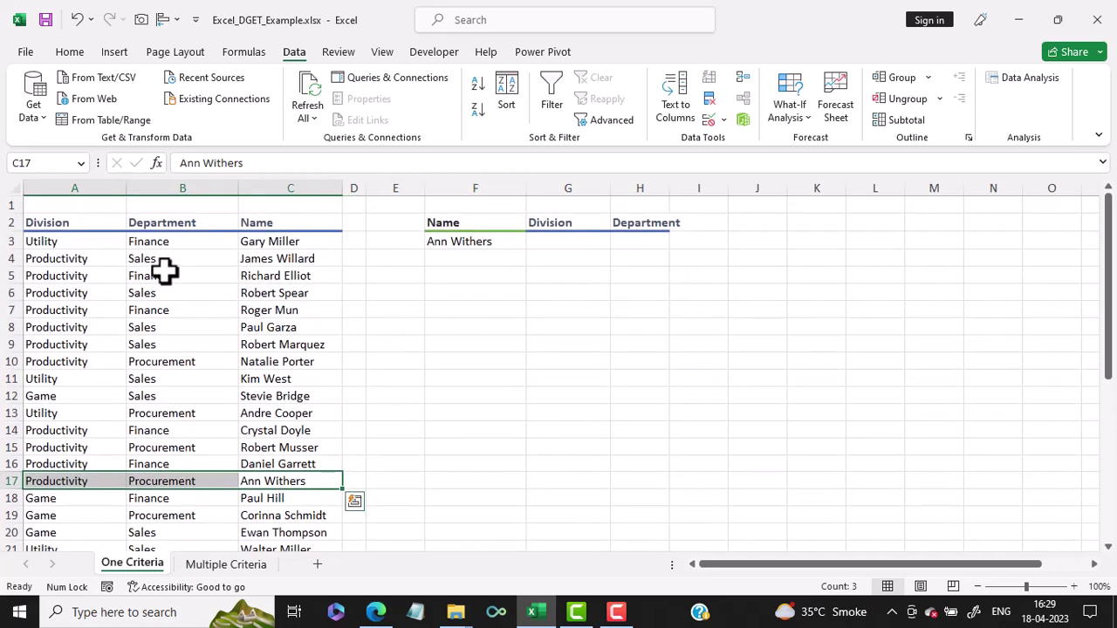
pyautogui.click(68, 55)
pyautogui.click(286, 114)
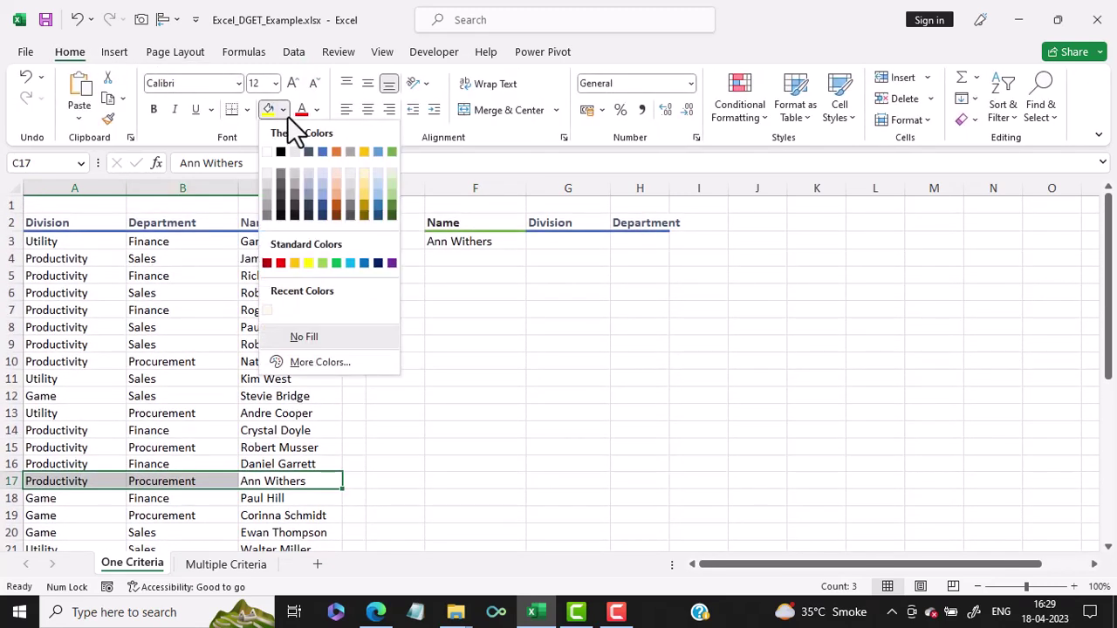
pyautogui.click(392, 196)
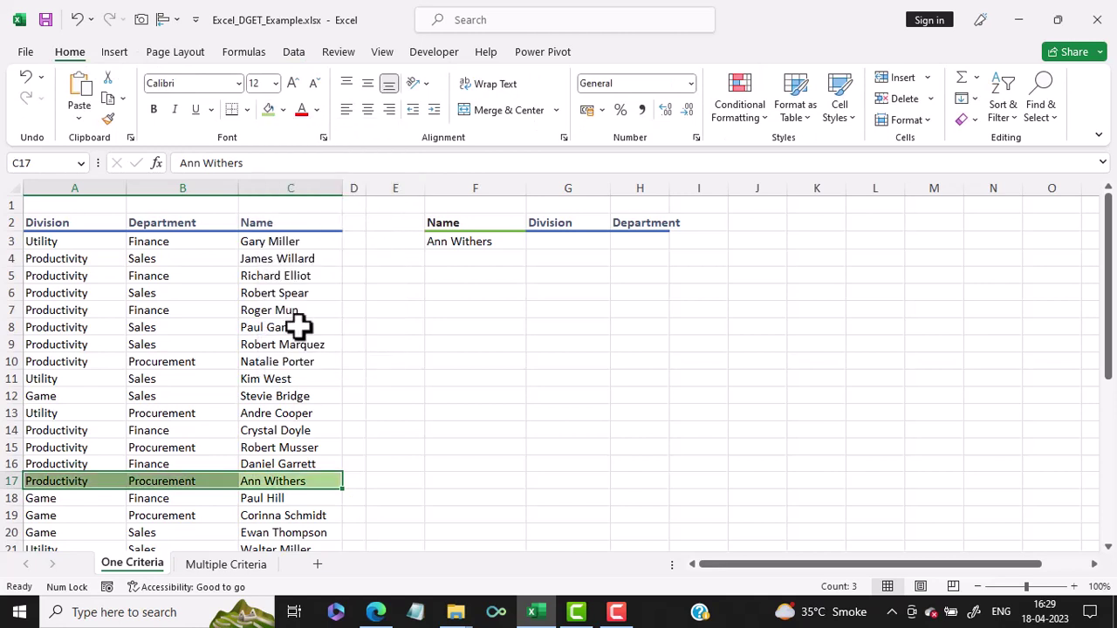
pyautogui.click(276, 358)
# - Start a DGET formula in G3 with the whole table A2:C33, headers included, as the database
pyautogui.click(564, 243)
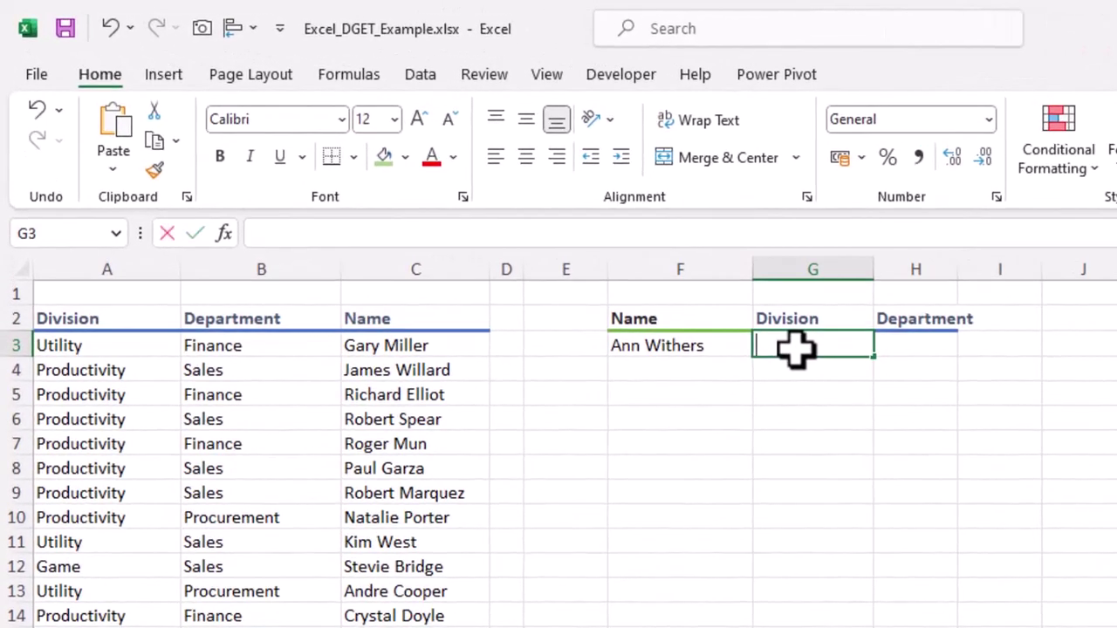
pyautogui.write('=')
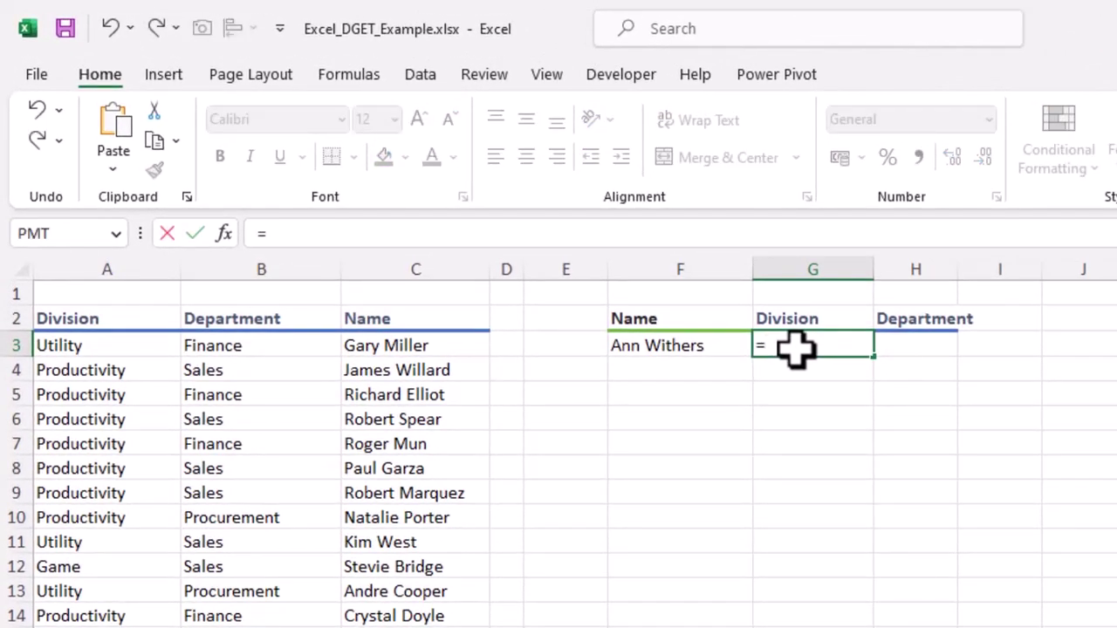
pyautogui.write('dget')
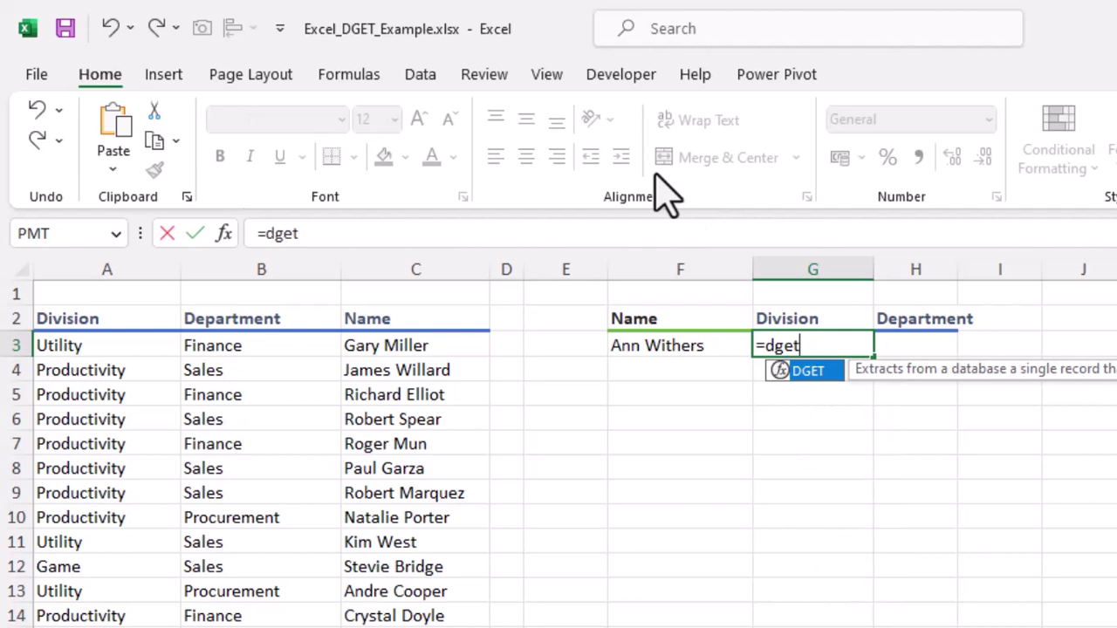
pyautogui.write('(')
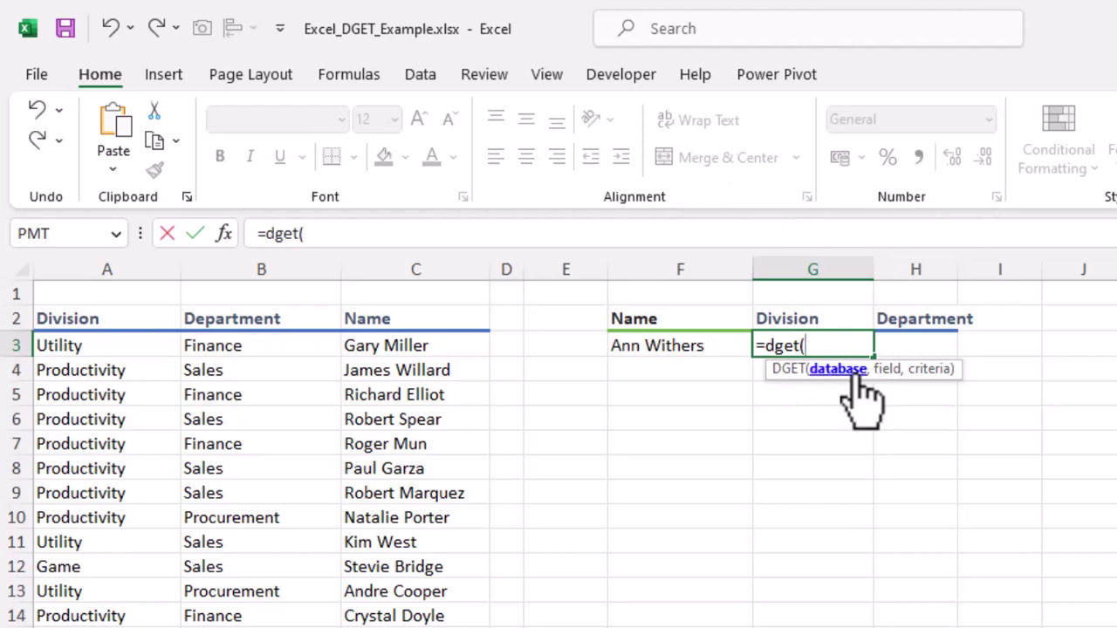
pyautogui.click(50, 319)
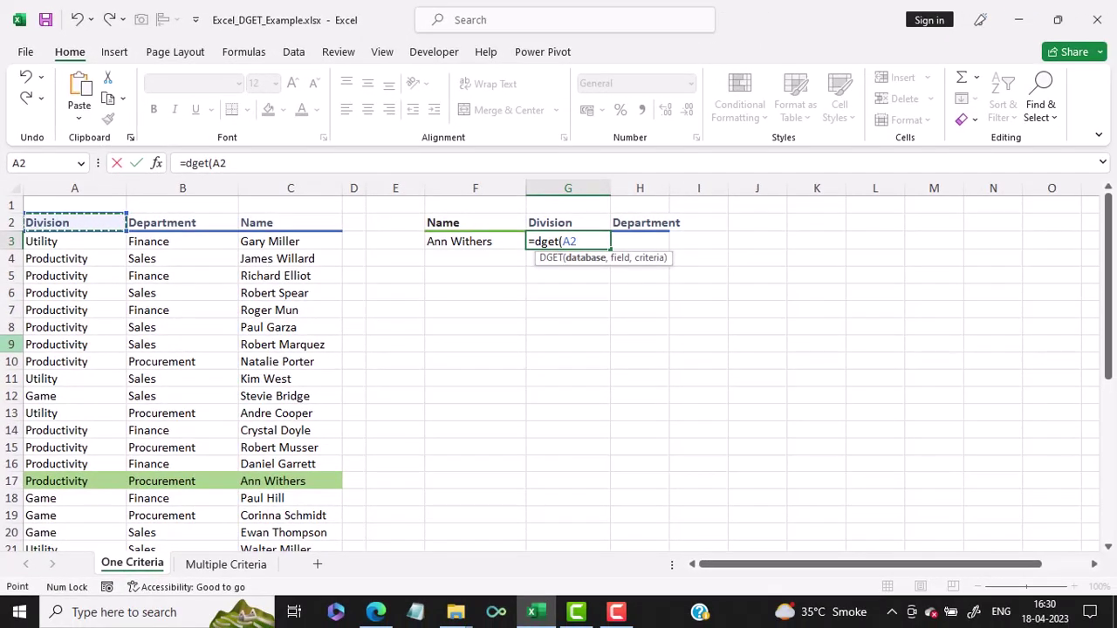
pyautogui.moveTo(75, 222); pyautogui.dragTo(336, 537)
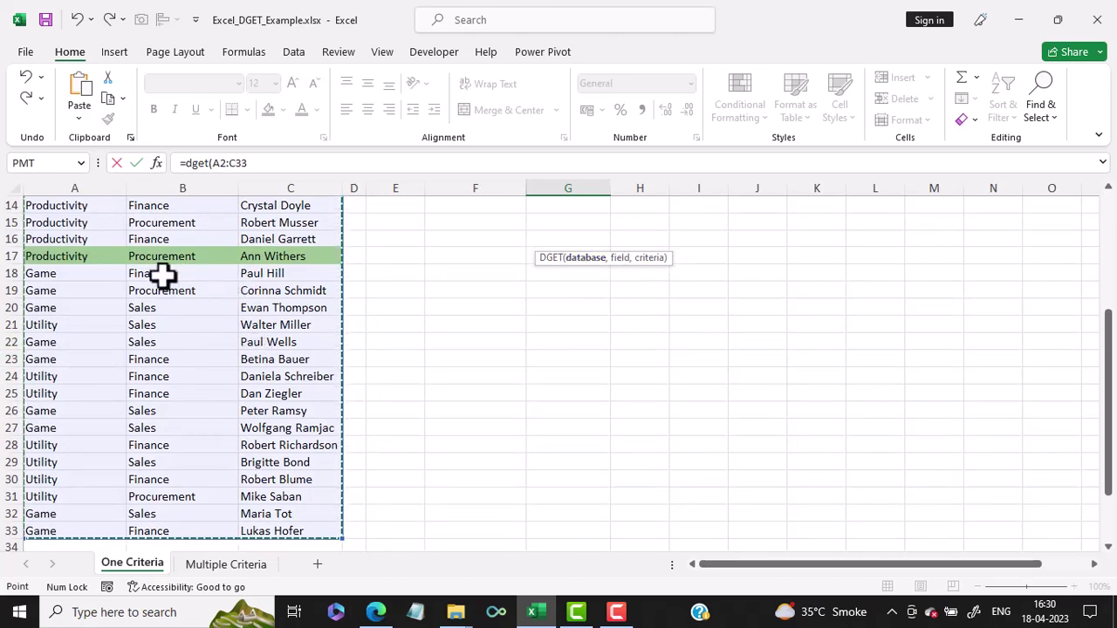
pyautogui.scroll(4, 162, 276)
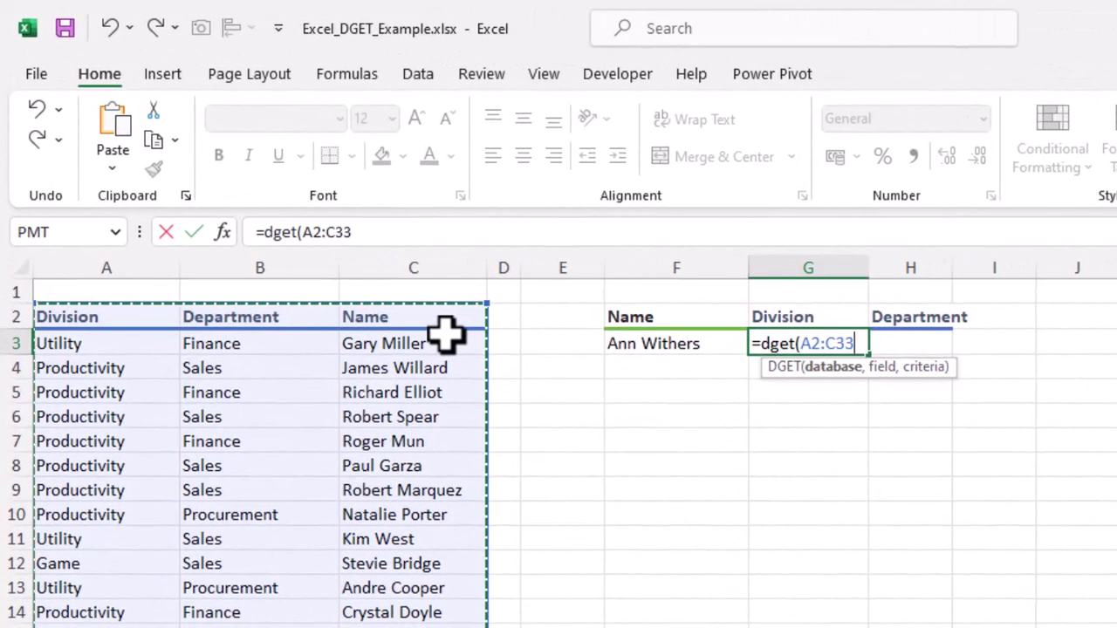
# - Complete the DGET formula in G3 with the Division header G2 as the field and F2:F3 as the criteria
pyautogui.write(',')
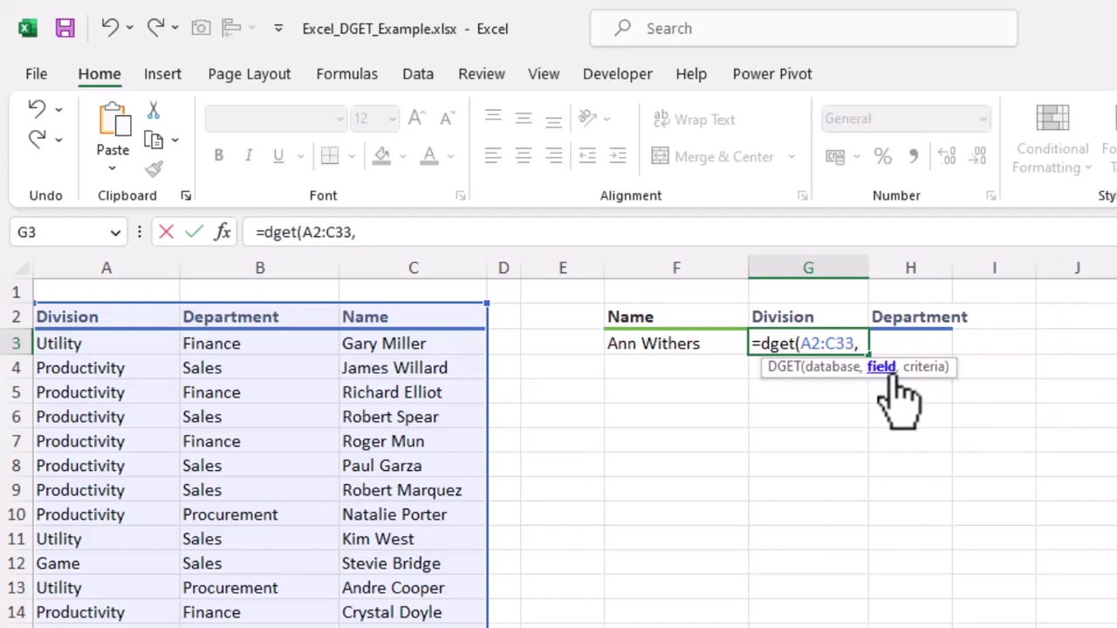
pyautogui.click(831, 320)
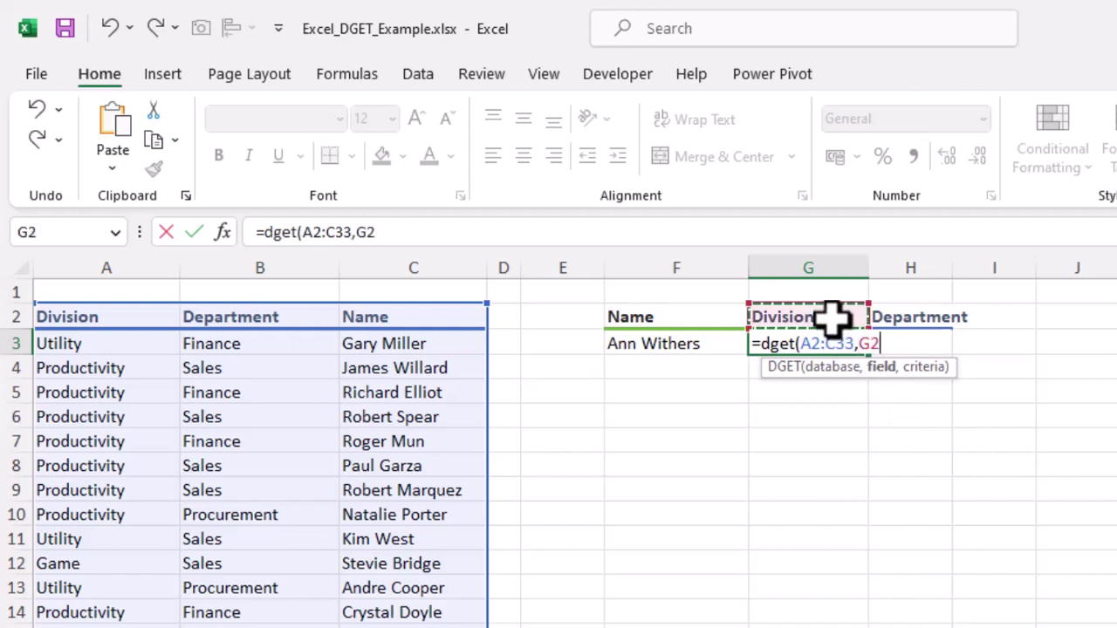
pyautogui.write(',')
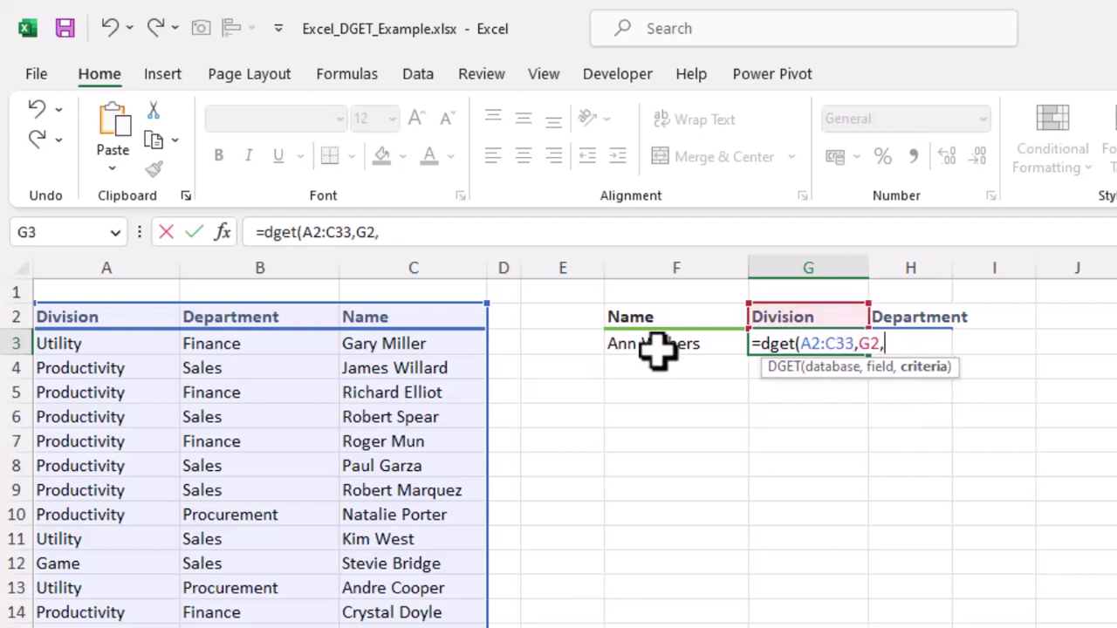
pyautogui.click(656, 319)
pyautogui.moveTo(656, 319); pyautogui.dragTo(652, 335)
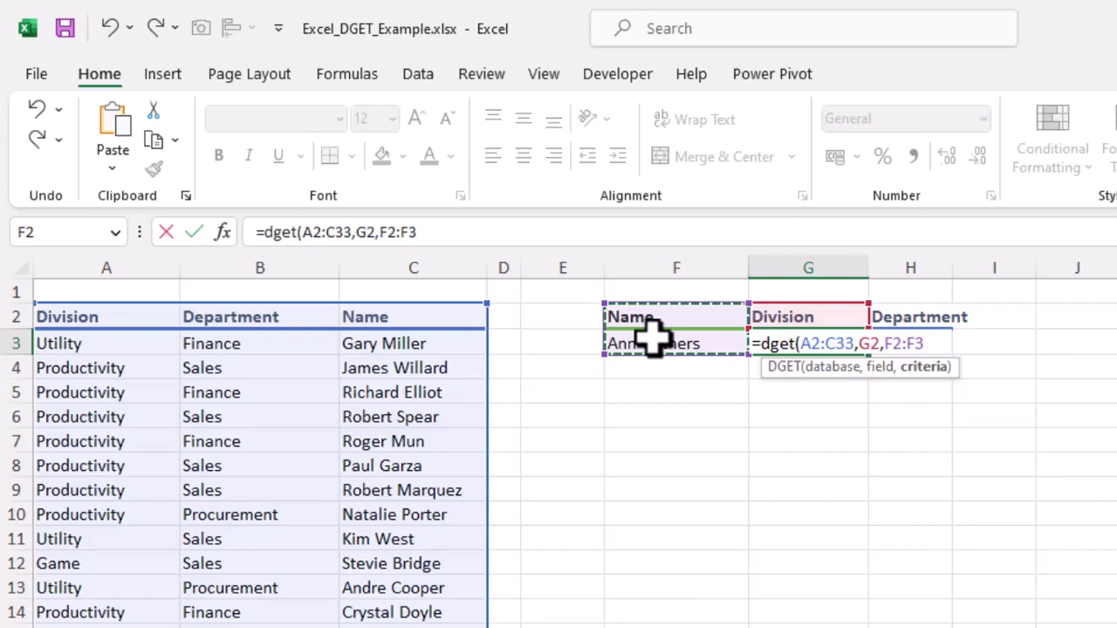
pyautogui.write(')')
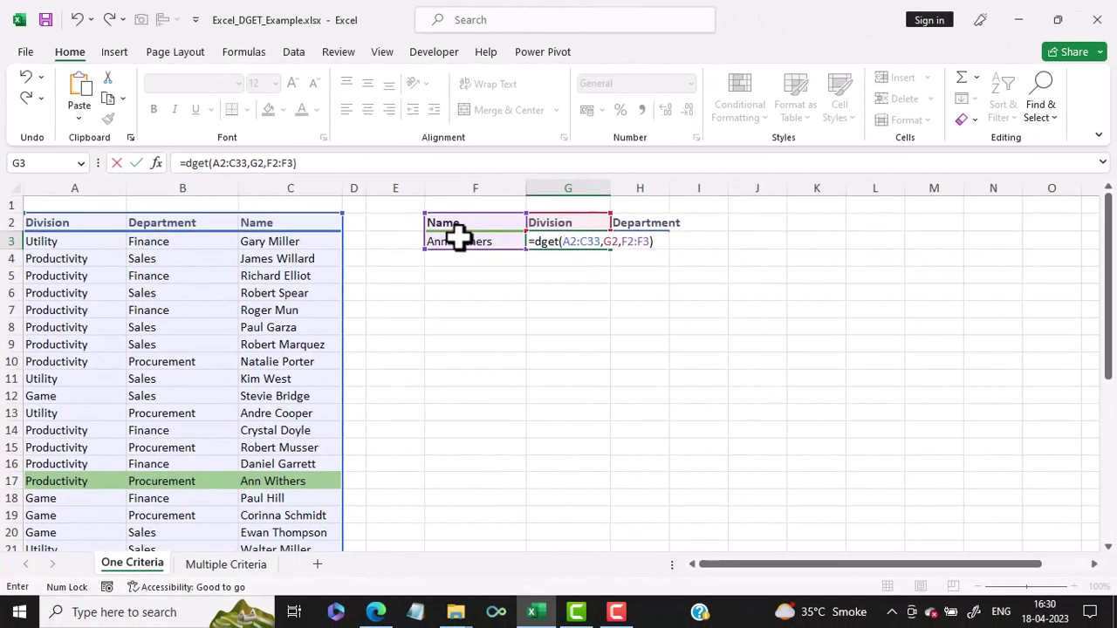
pyautogui.press('Return')
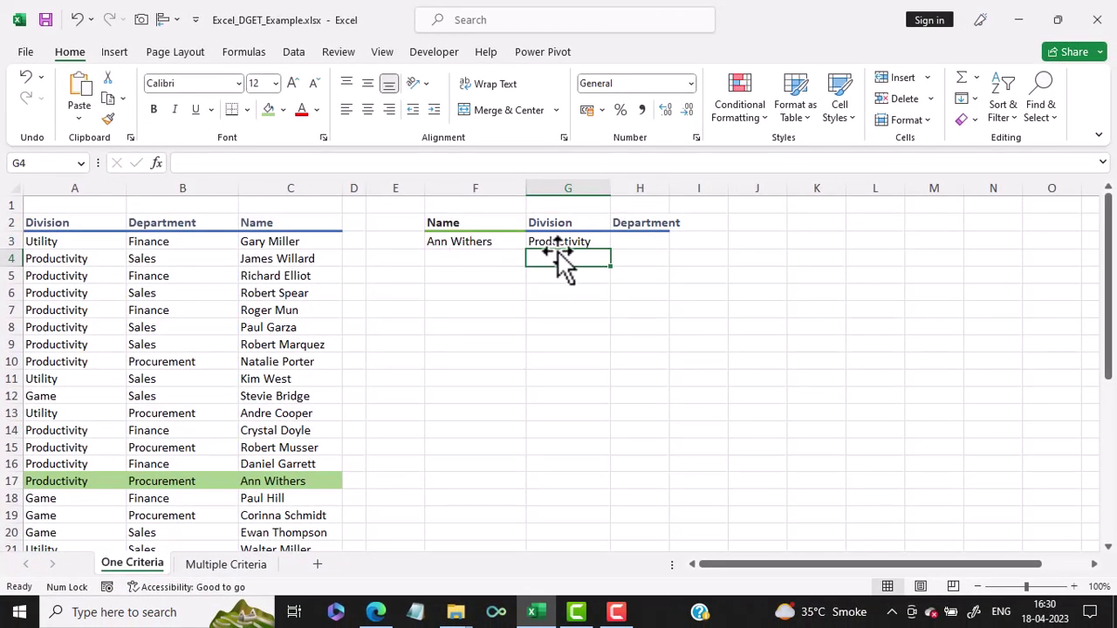
# - Try to copy the G3 formula across to H3 and compare the cell references in both formulas
pyautogui.click(585, 242)
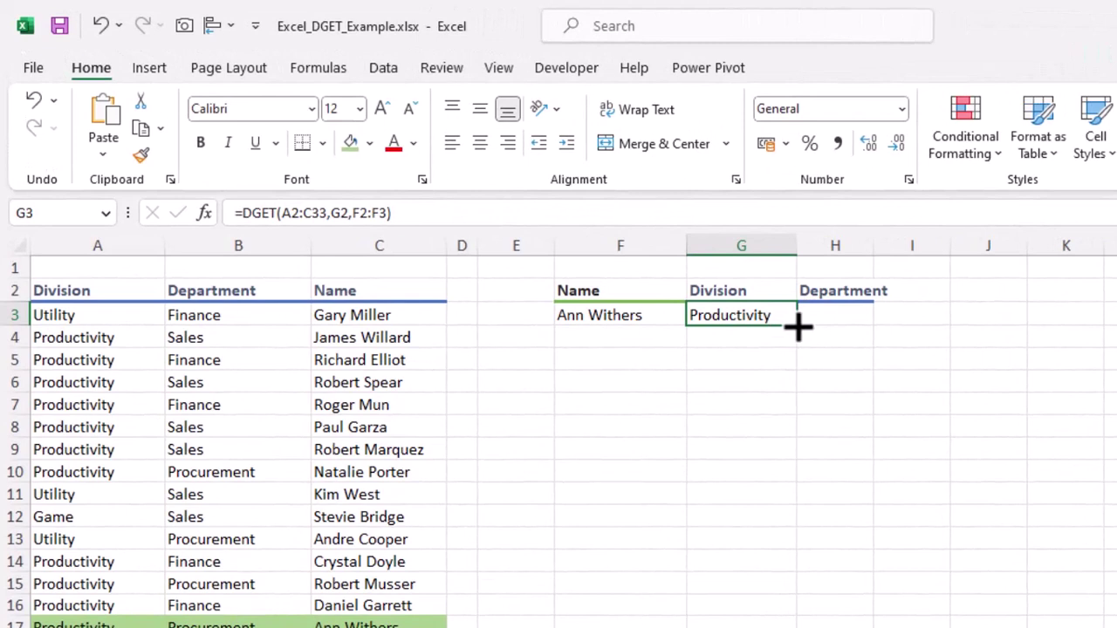
pyautogui.moveTo(794, 326); pyautogui.dragTo(860, 335)
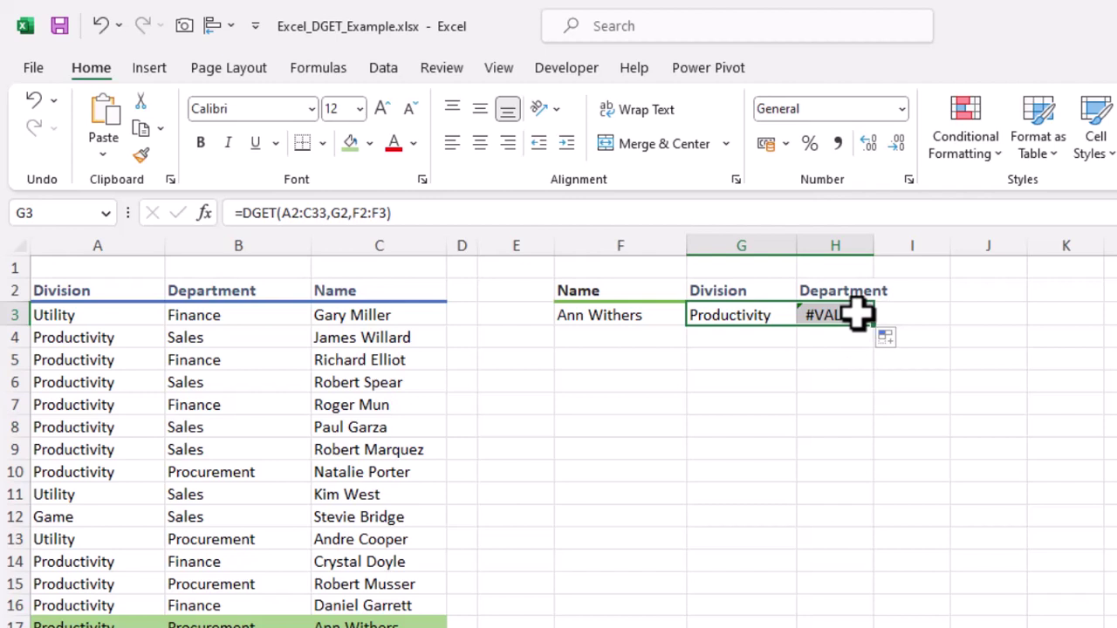
pyautogui.click(765, 314)
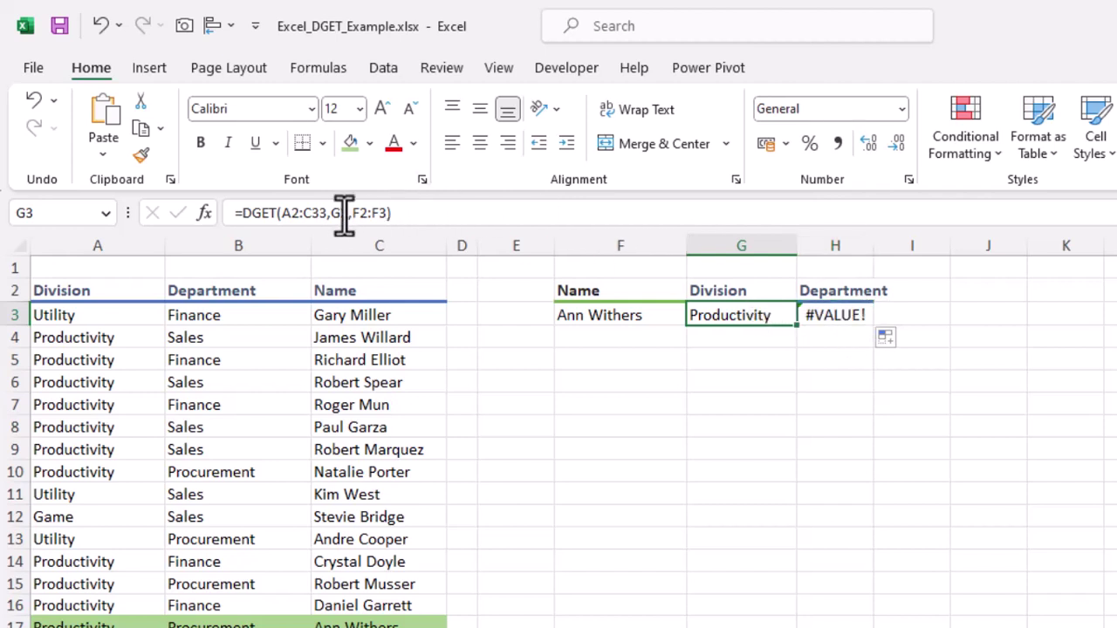
pyautogui.click(851, 318)
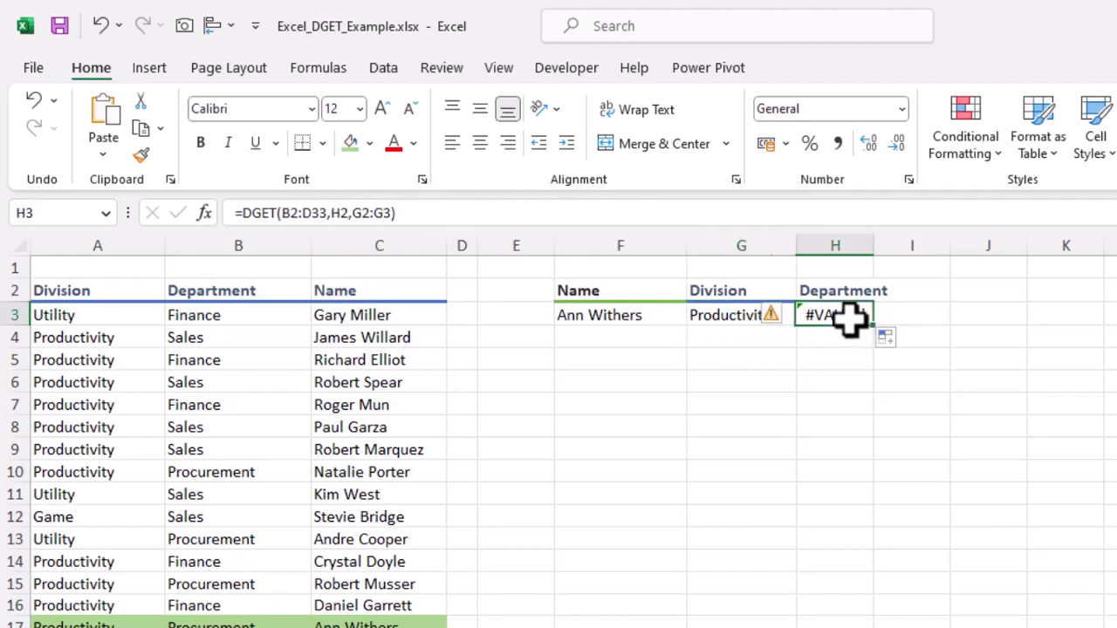
pyautogui.click(741, 314)
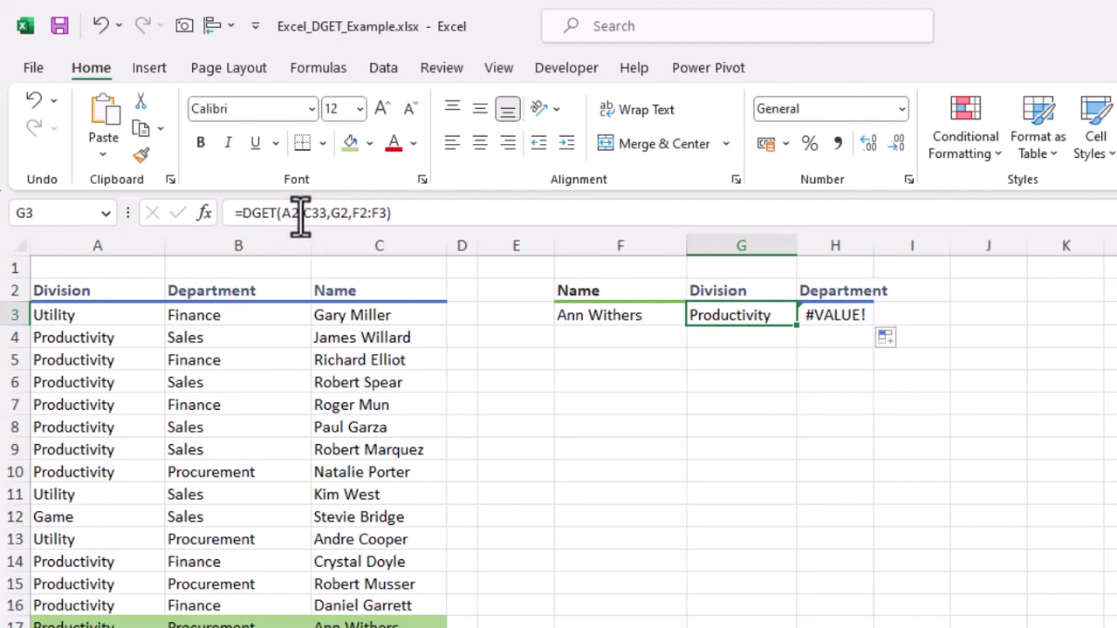
pyautogui.click(642, 330)
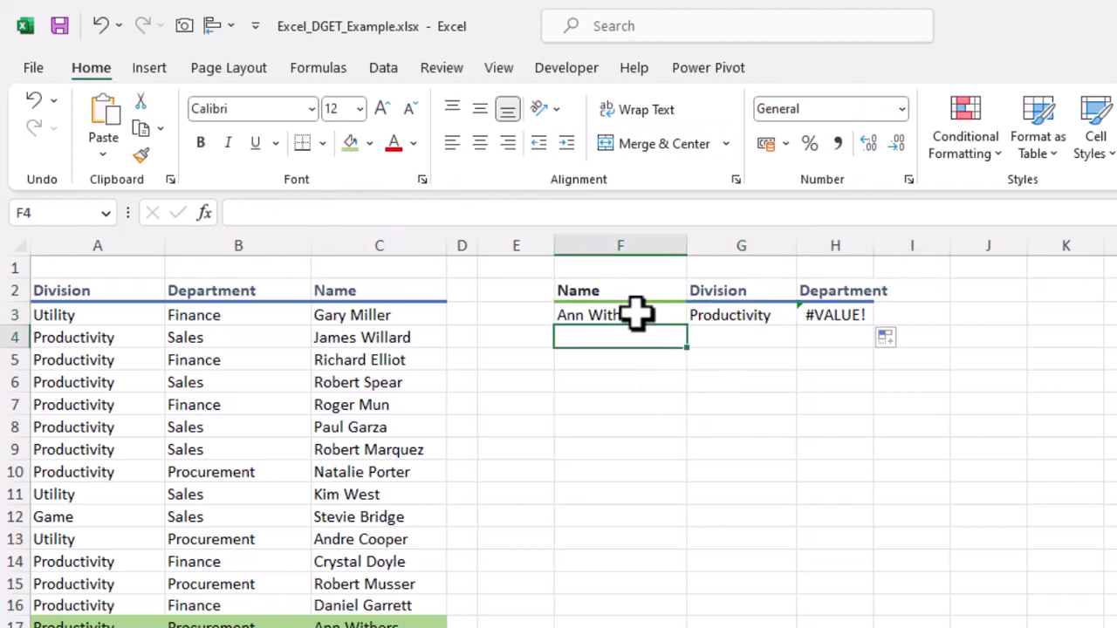
pyautogui.click(638, 315)
# - Make the database and criteria ranges in G3 absolute, giving =DGET($A$2:$C$33,G2,$F$2:$F$3)
pyautogui.click(748, 324)
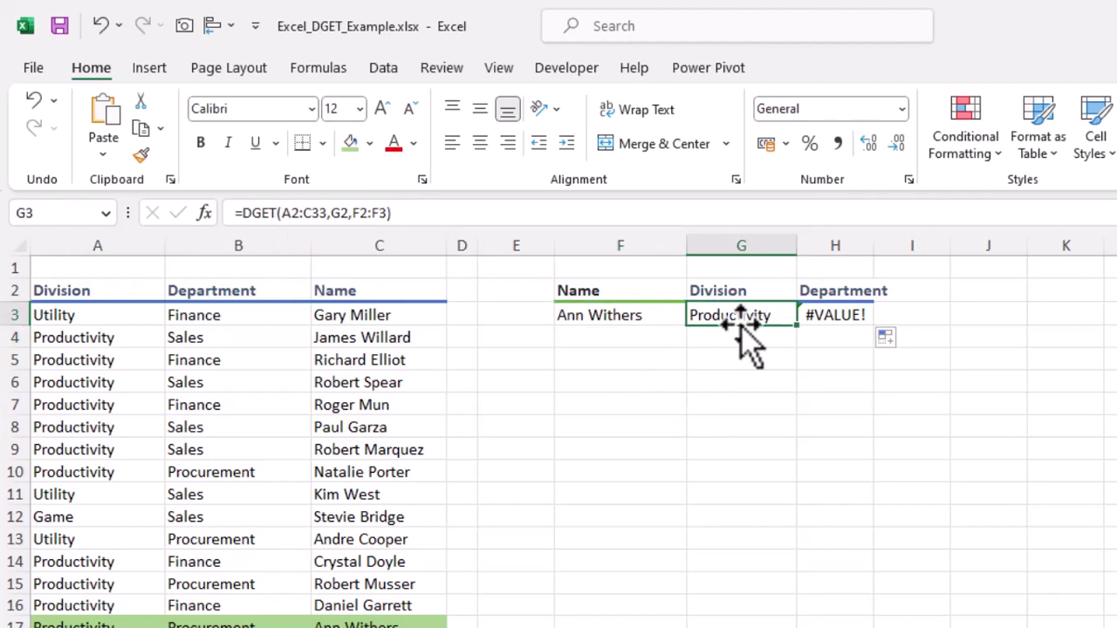
pyautogui.doubleClick(320, 213)
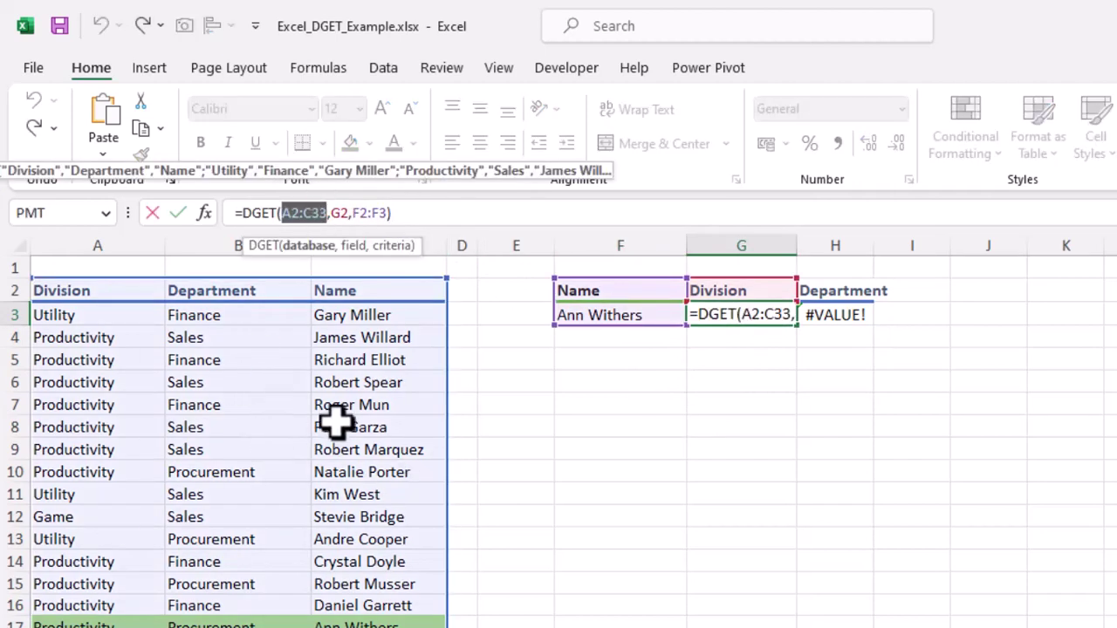
pyautogui.press('F4')
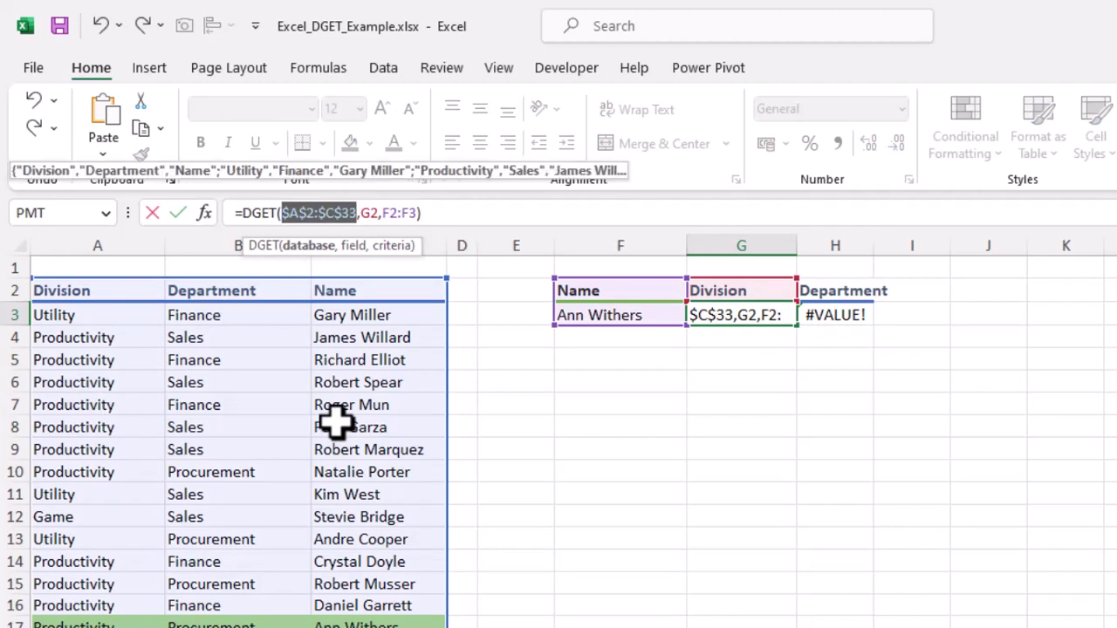
pyautogui.click(366, 213)
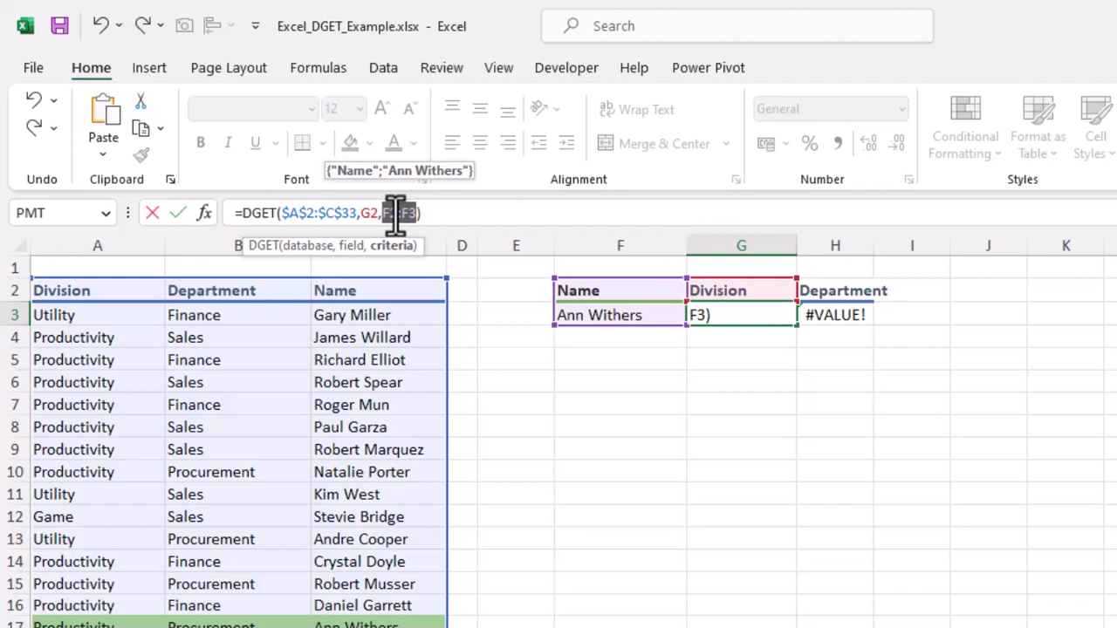
pyautogui.press('F4')
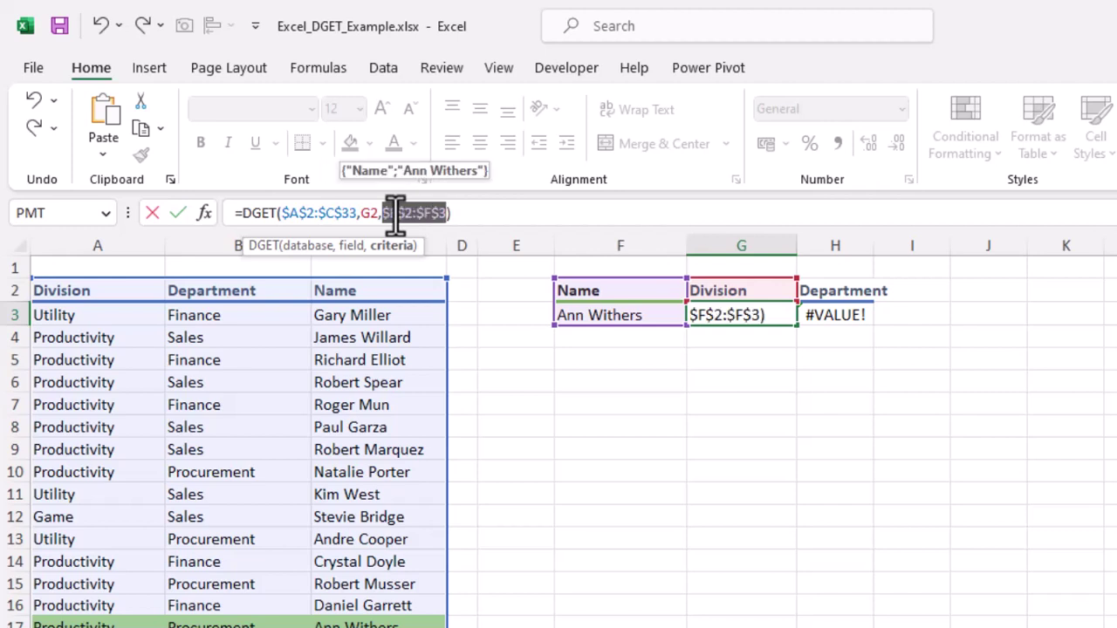
pyautogui.press('Return')
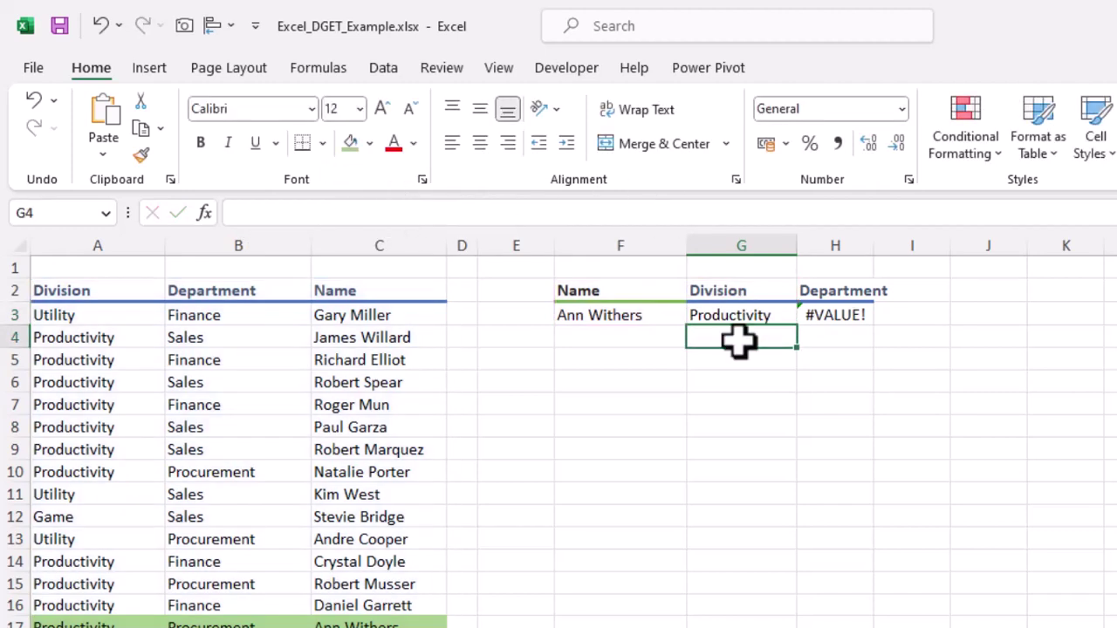
# - Fill the corrected DGET formula from G3 across to H3 under the Department header
pyautogui.click(821, 316)
pyautogui.click(788, 317)
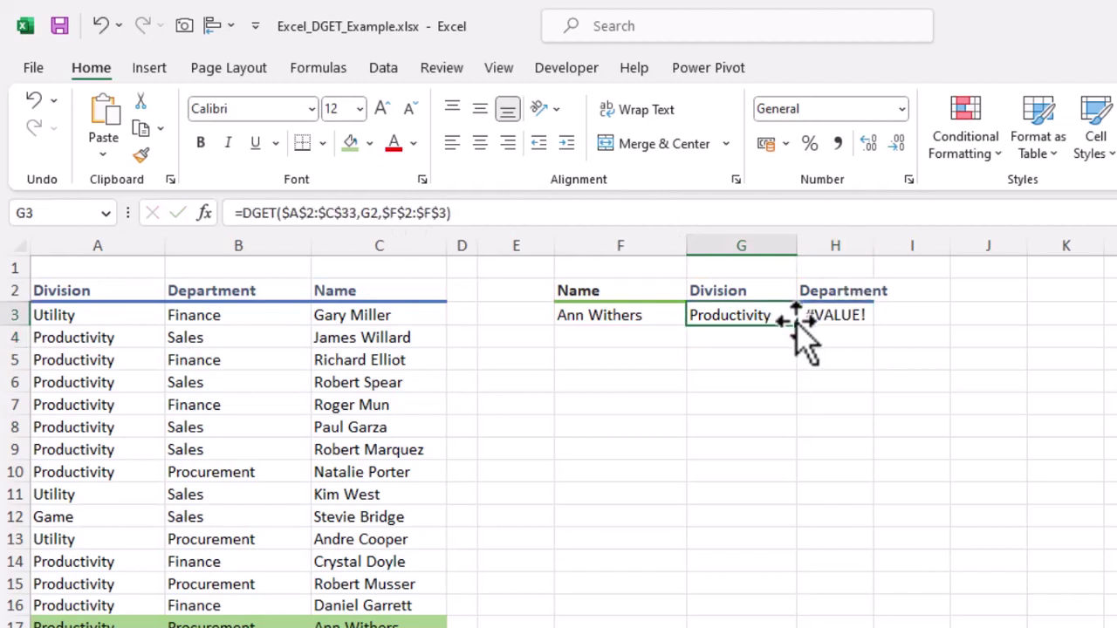
pyautogui.moveTo(801, 326); pyautogui.dragTo(858, 324)
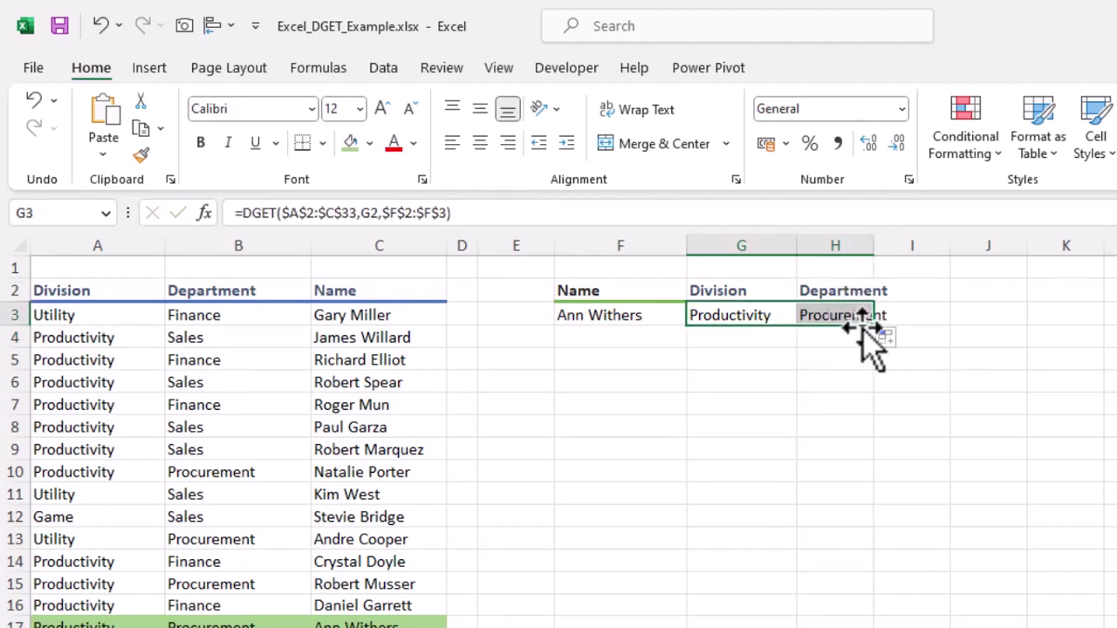
pyautogui.click(646, 319)
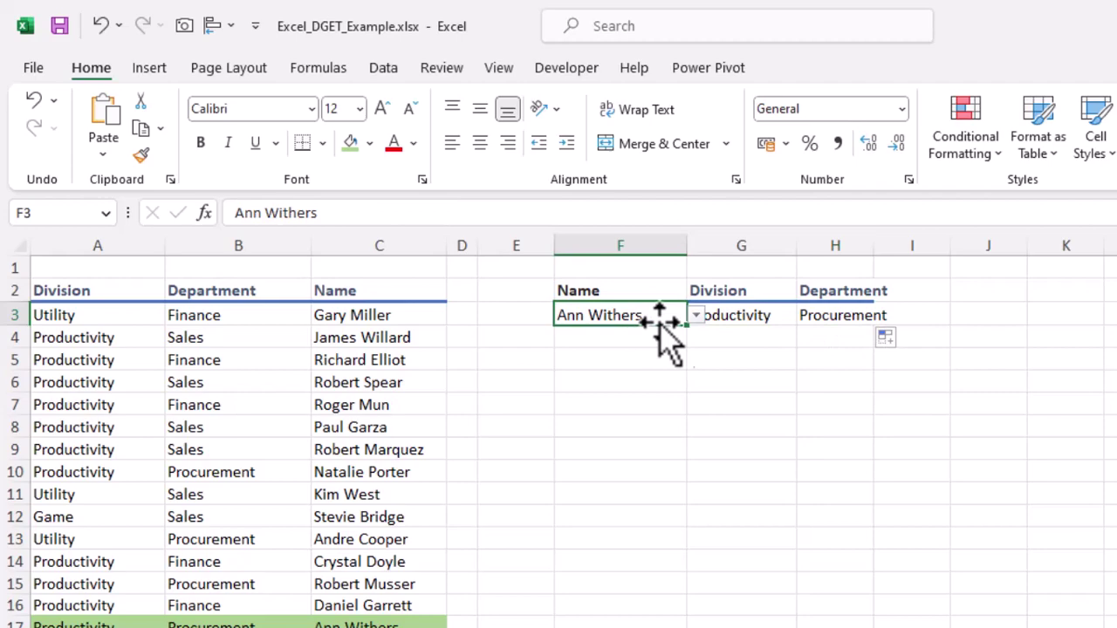
pyautogui.click(746, 361)
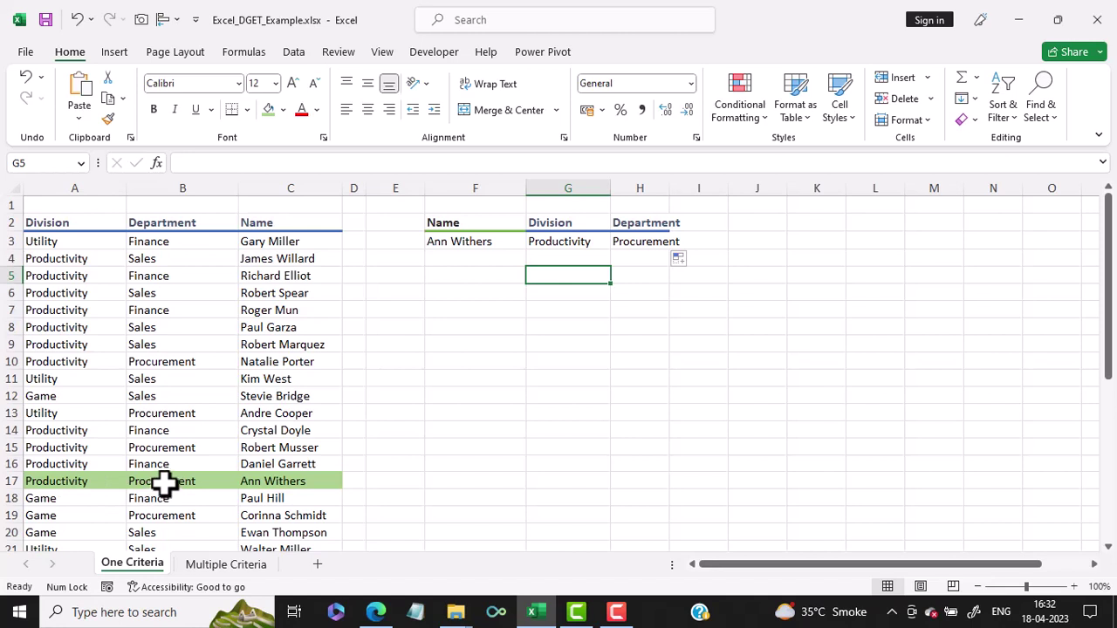
# - Choose the name two entries further down the dropdown list in F3 and fill its table record A29:C29 with light green
pyautogui.click(485, 243)
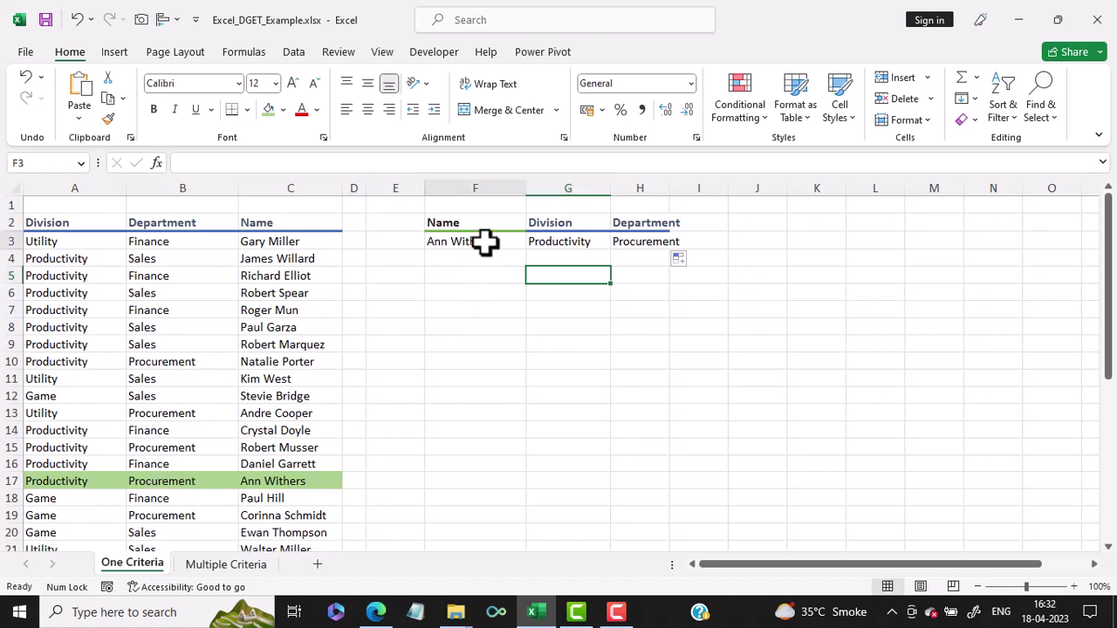
pyautogui.click(532, 242)
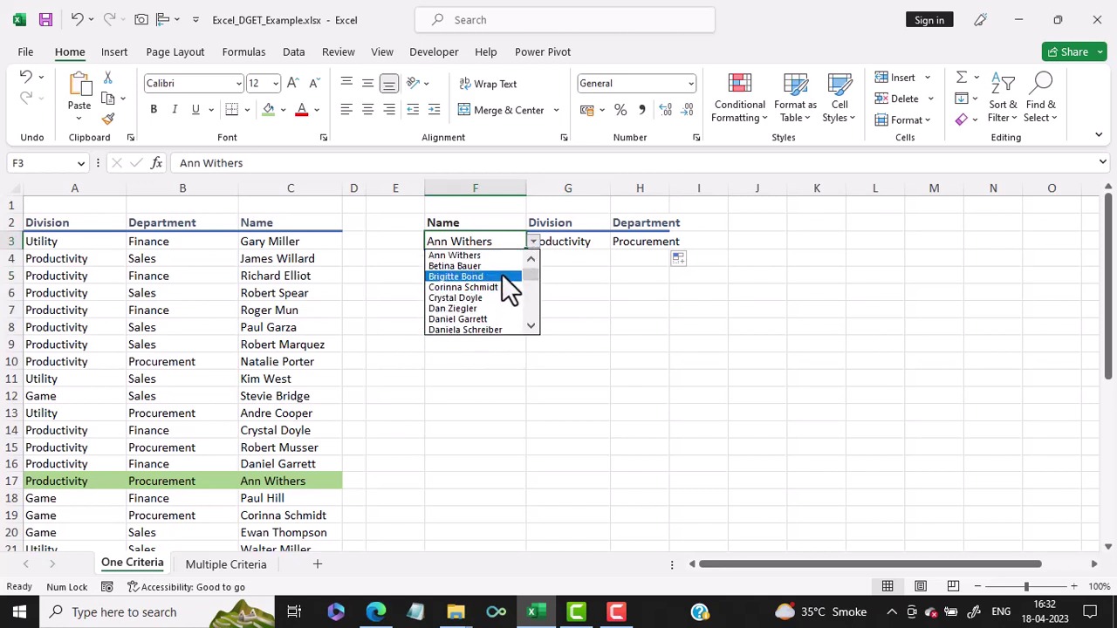
pyautogui.click(509, 277)
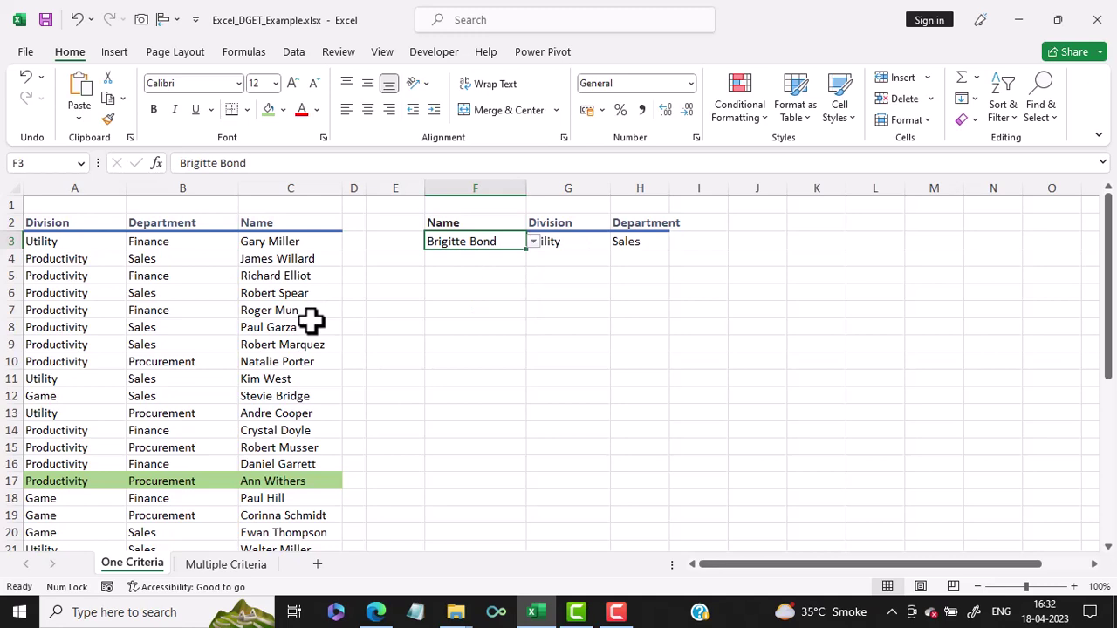
pyautogui.scroll(-3, 312, 321)
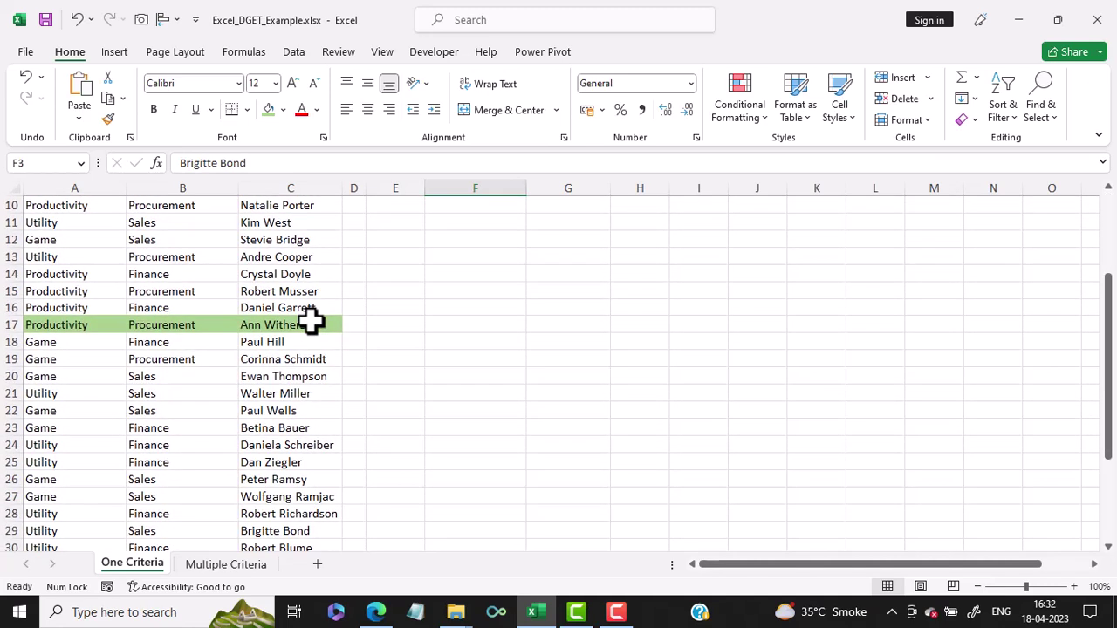
pyautogui.scroll(-1, 311, 321)
pyautogui.moveTo(306, 484); pyautogui.dragTo(45, 482)
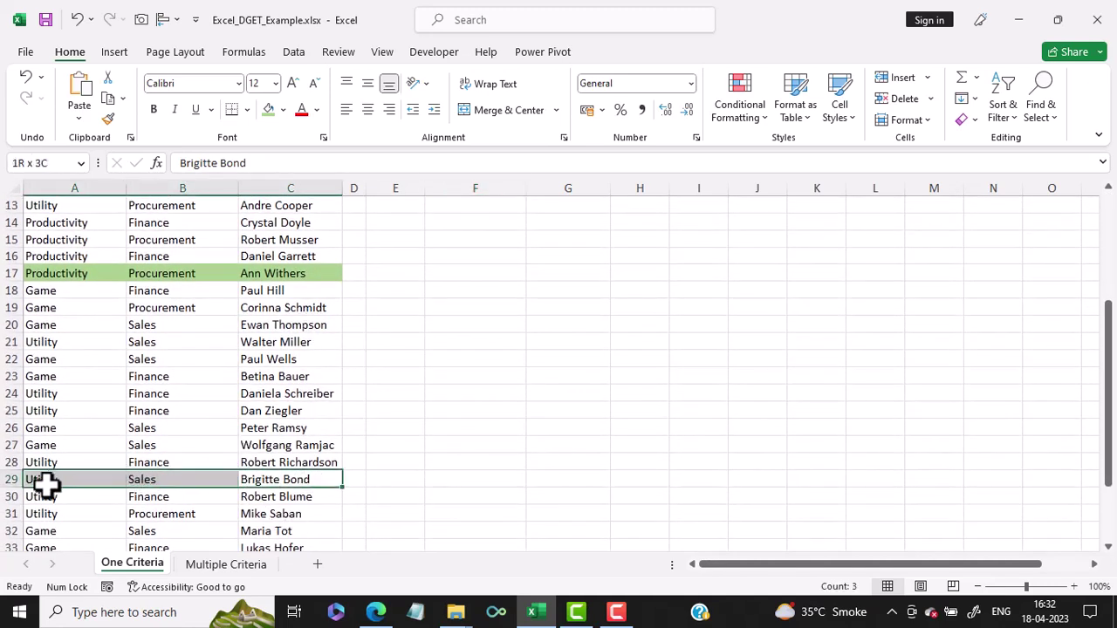
pyautogui.click(269, 110)
pyautogui.scroll(4, 463, 401)
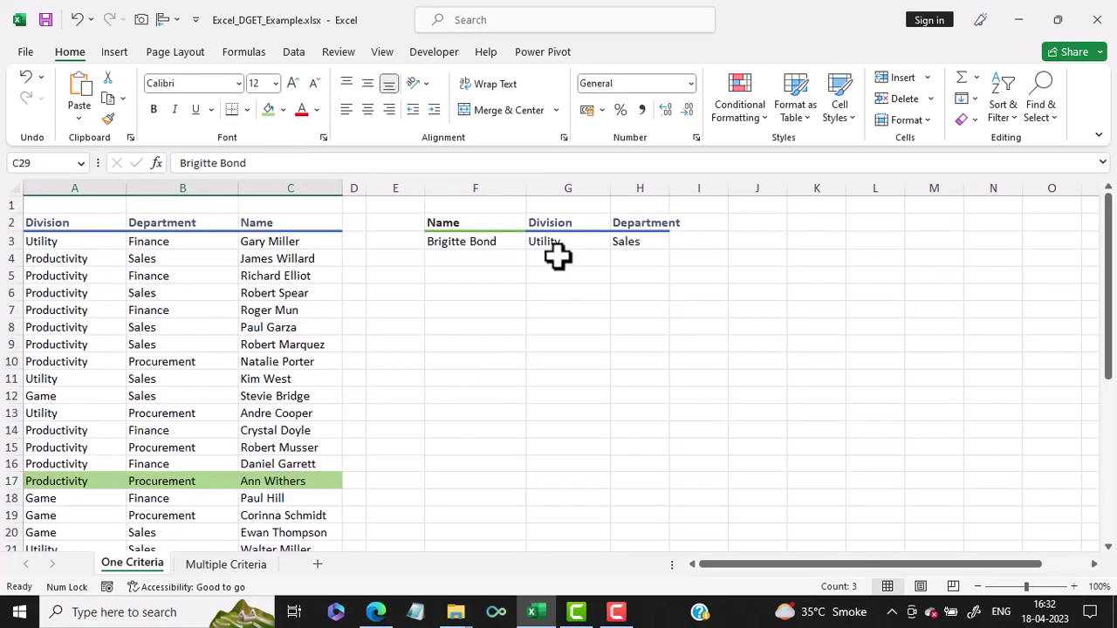
# - Choose the name four entries further down the dropdown list in F3 and fill its table record A16:C16 with light green
pyautogui.click(502, 242)
pyautogui.click(532, 244)
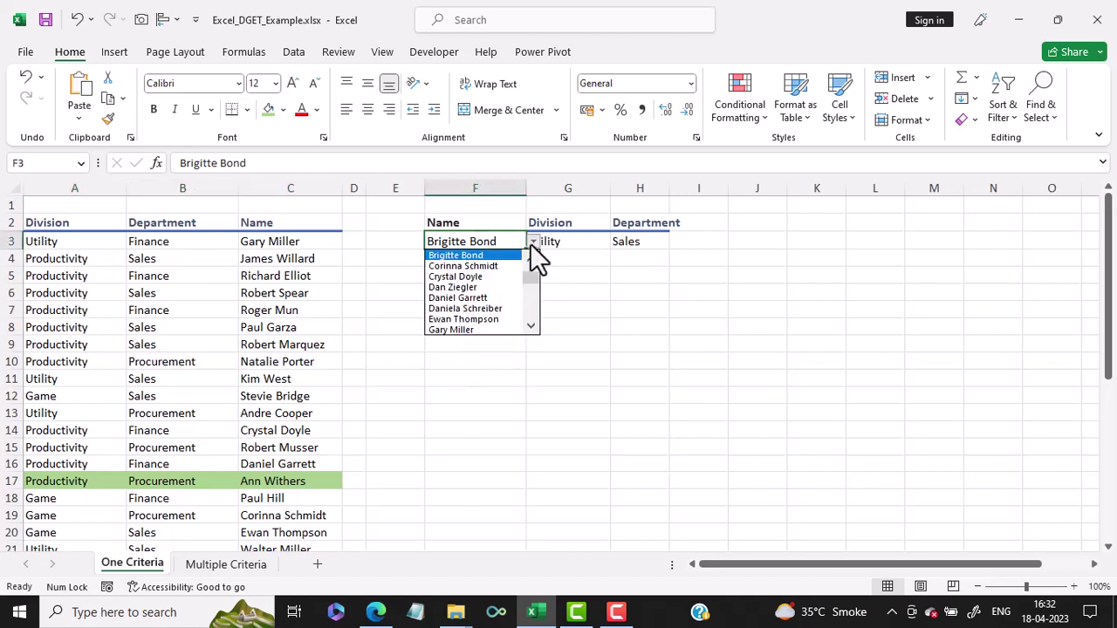
pyautogui.click(502, 299)
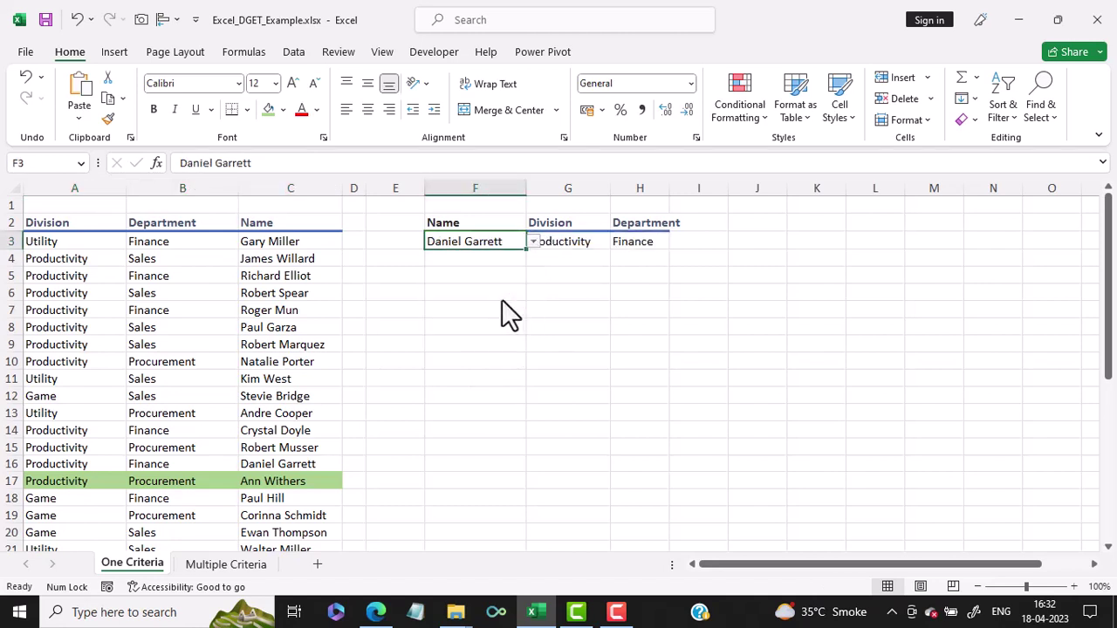
pyautogui.click(589, 302)
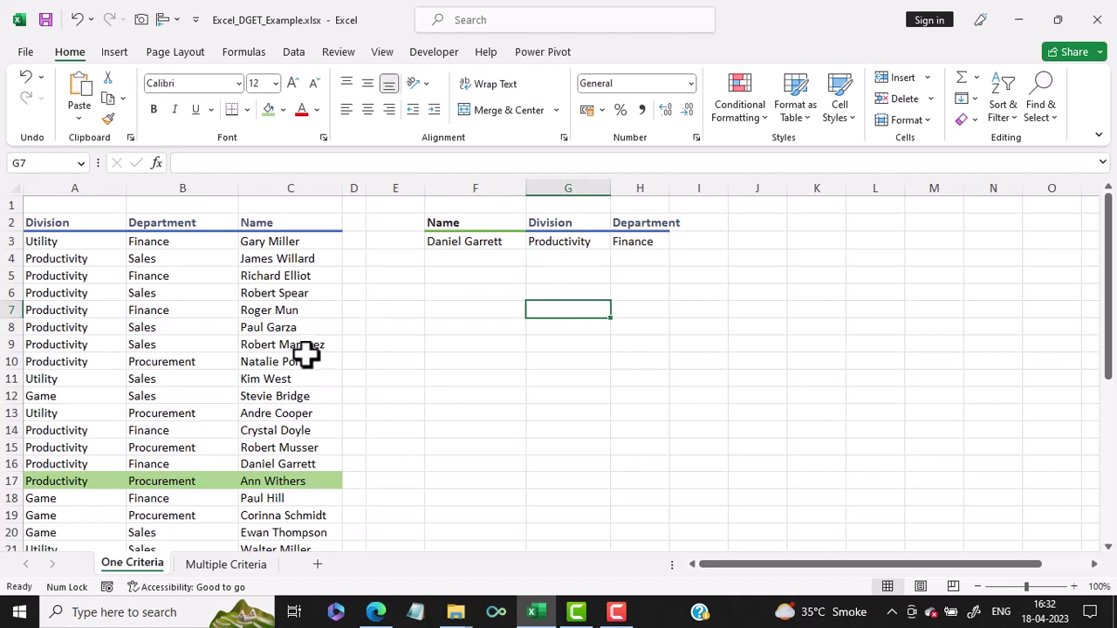
pyautogui.moveTo(279, 463); pyautogui.dragTo(44, 463)
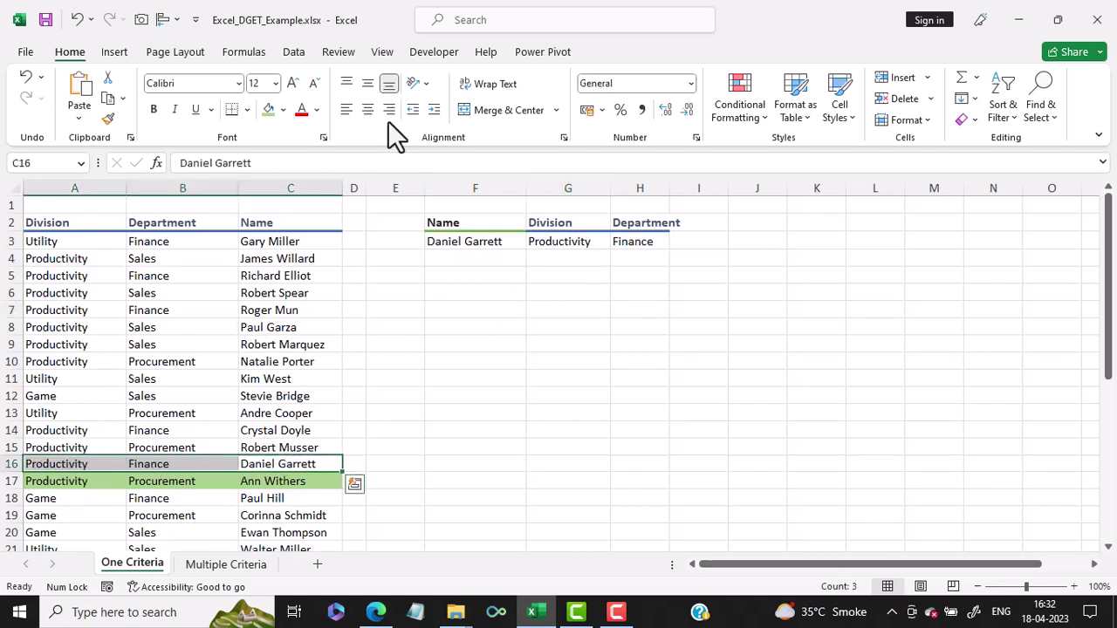
pyautogui.click(268, 109)
pyautogui.click(530, 295)
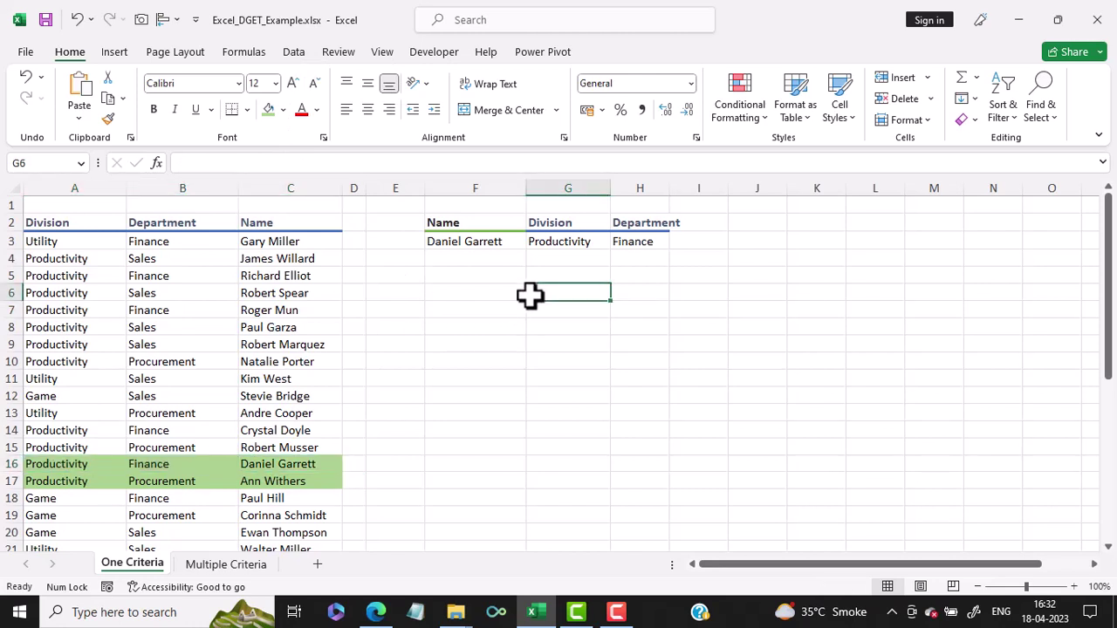